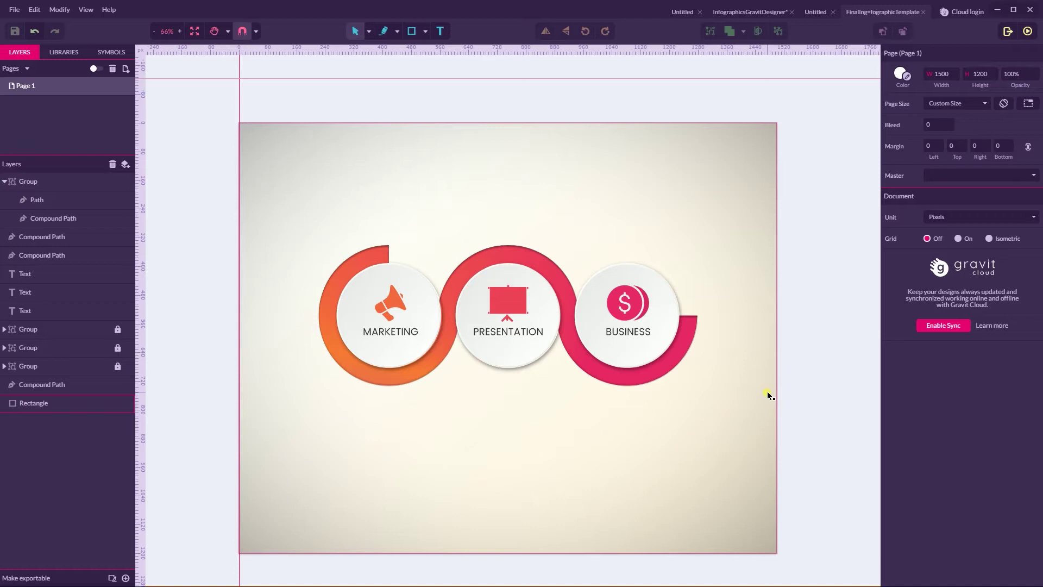
Step: Start a new design for a 1500 × 1200 px canvas with Ctrl+N
key(ctrl+n)
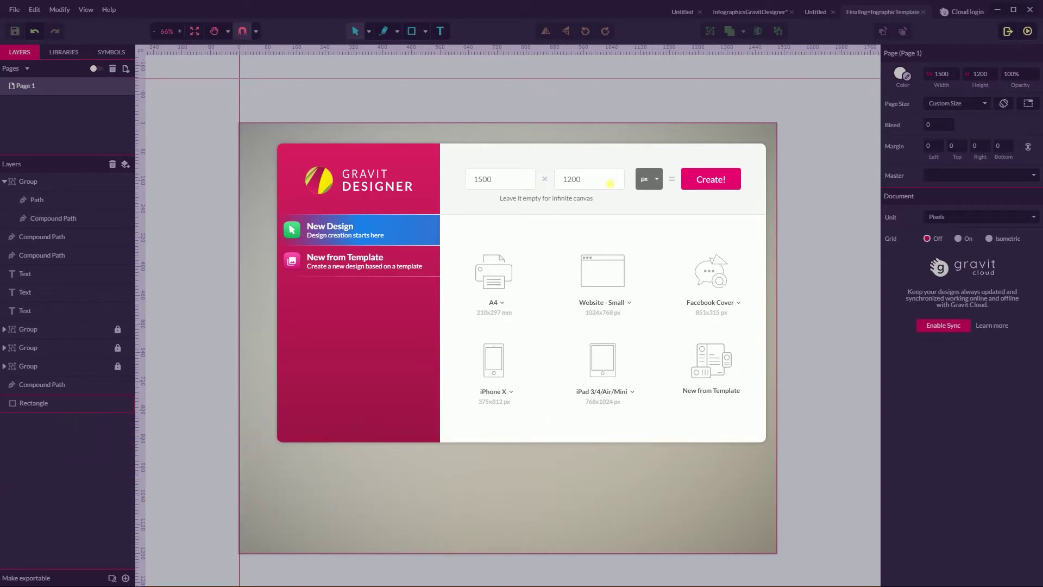
Step: Create the blank 1500 × 1200 px design, zoom to fit, and draw a page-covering rectangle
click(704, 184)
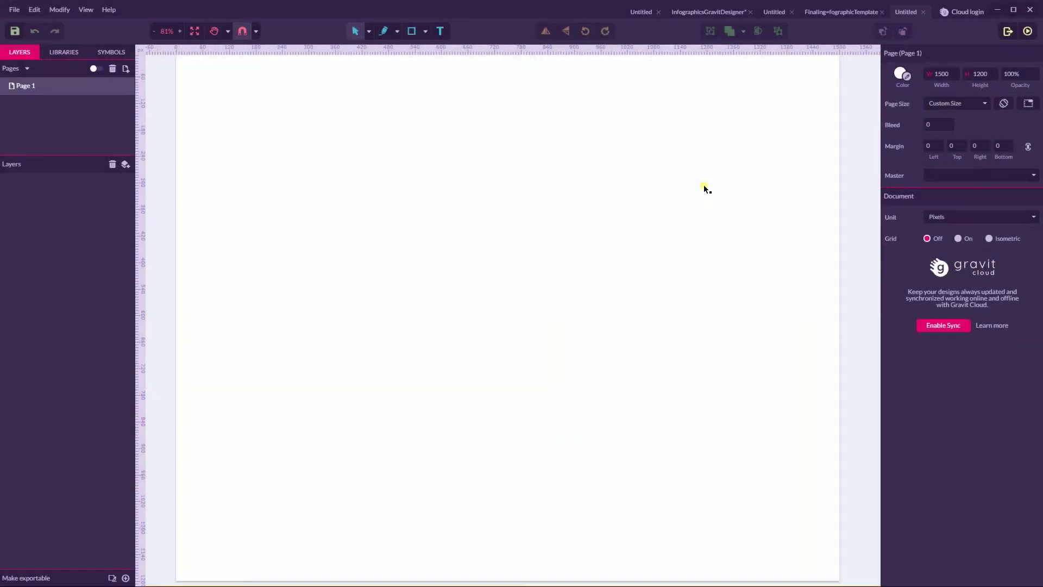
key(ctrl+minus)
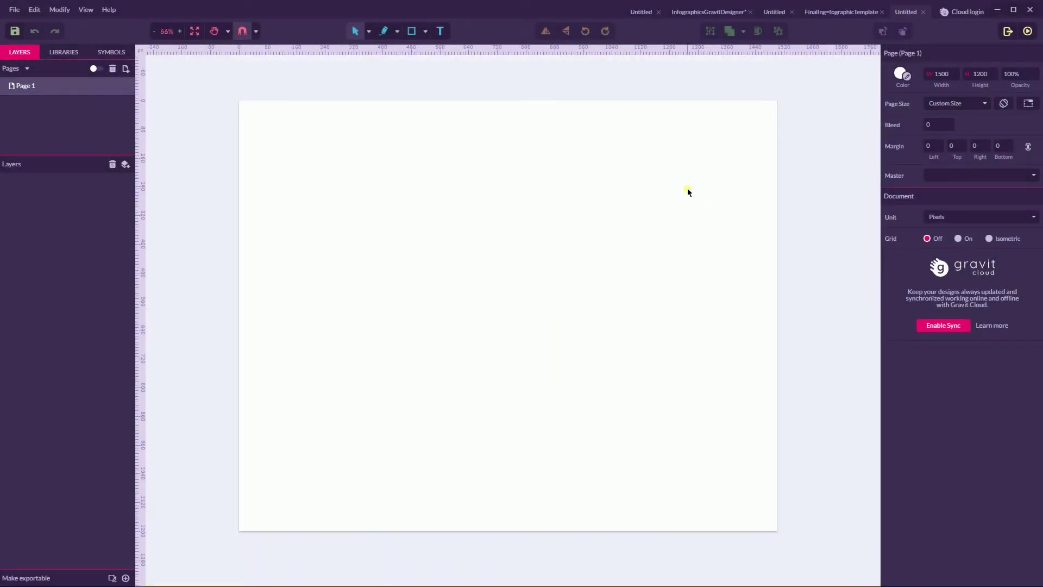
click(425, 31)
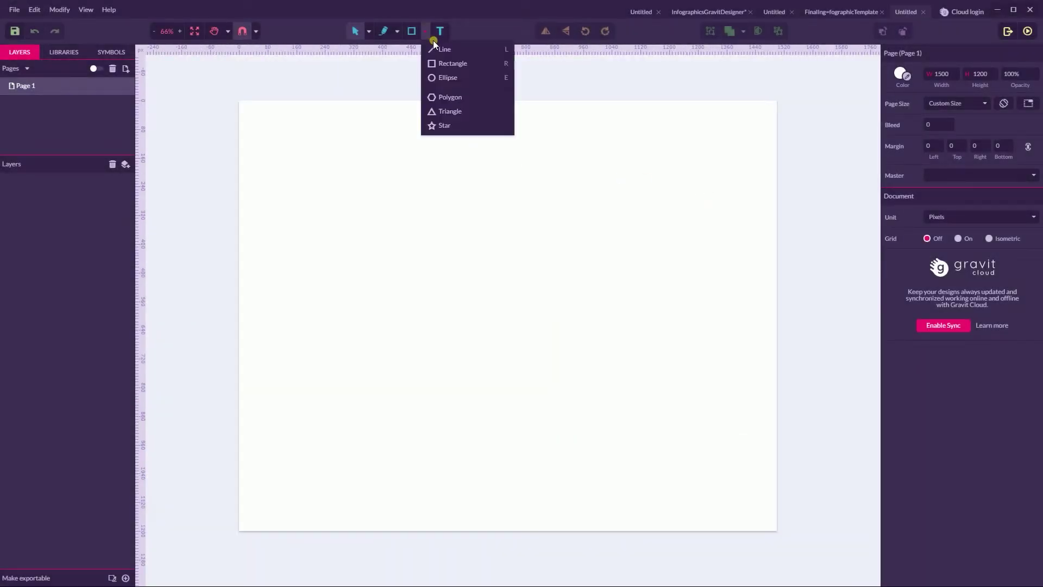
click(453, 63)
drag(241, 101, 777, 531)
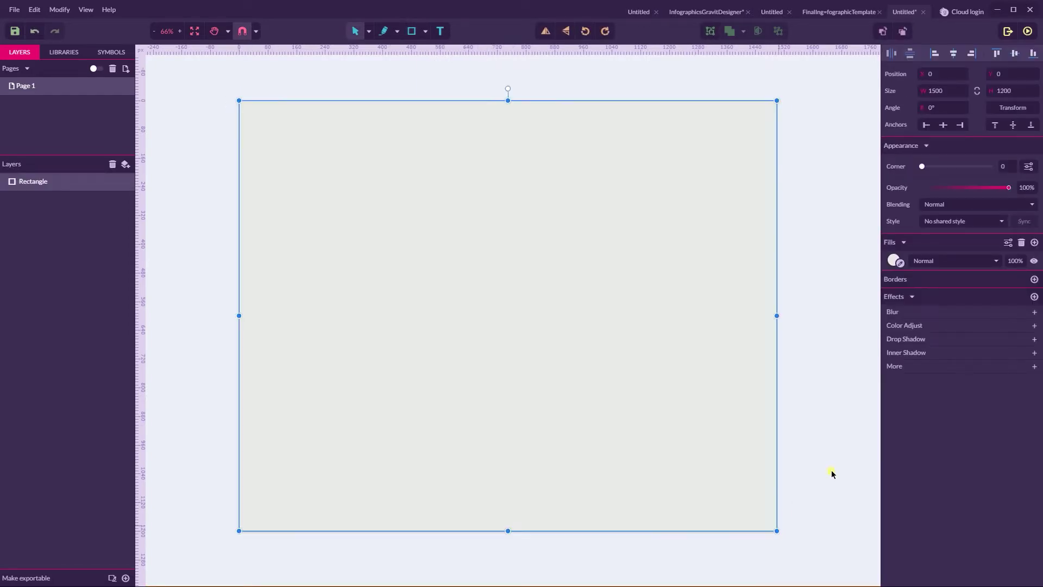
Step: Fill the page rectangle with a white-to-cream #FFF5DF linear gradient and lock it
click(894, 261)
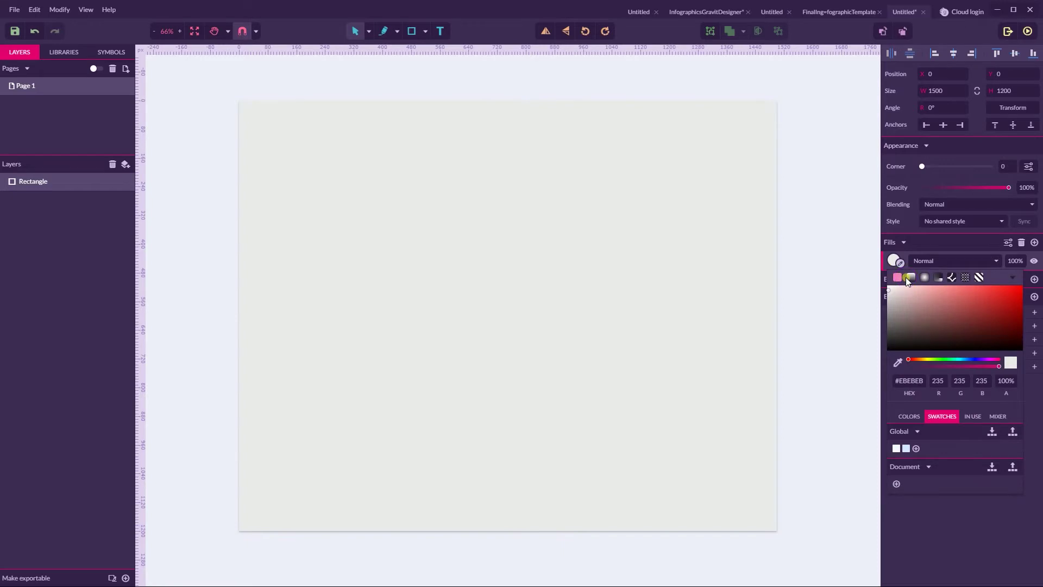
click(911, 278)
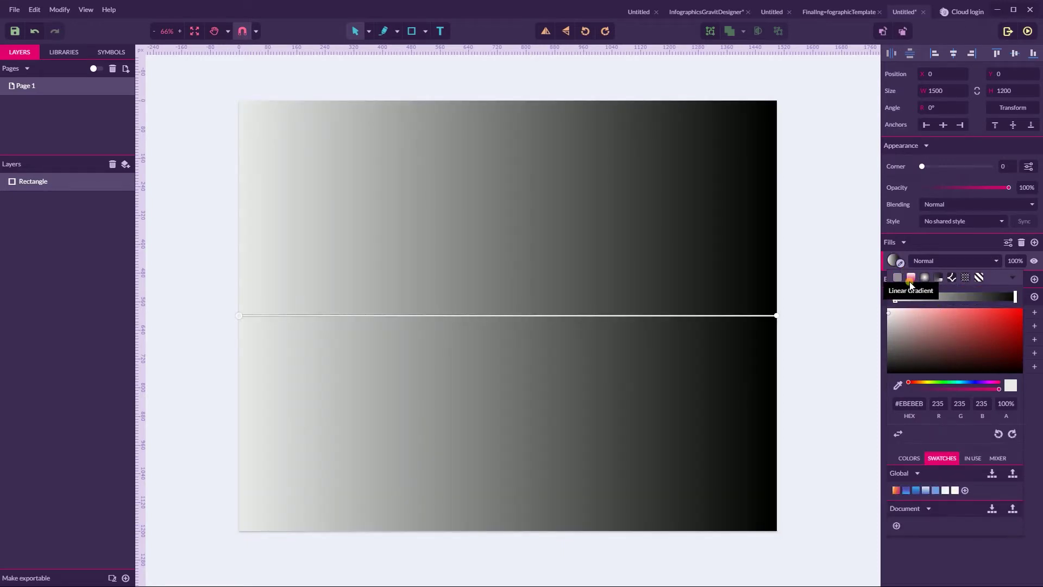
click(955, 491)
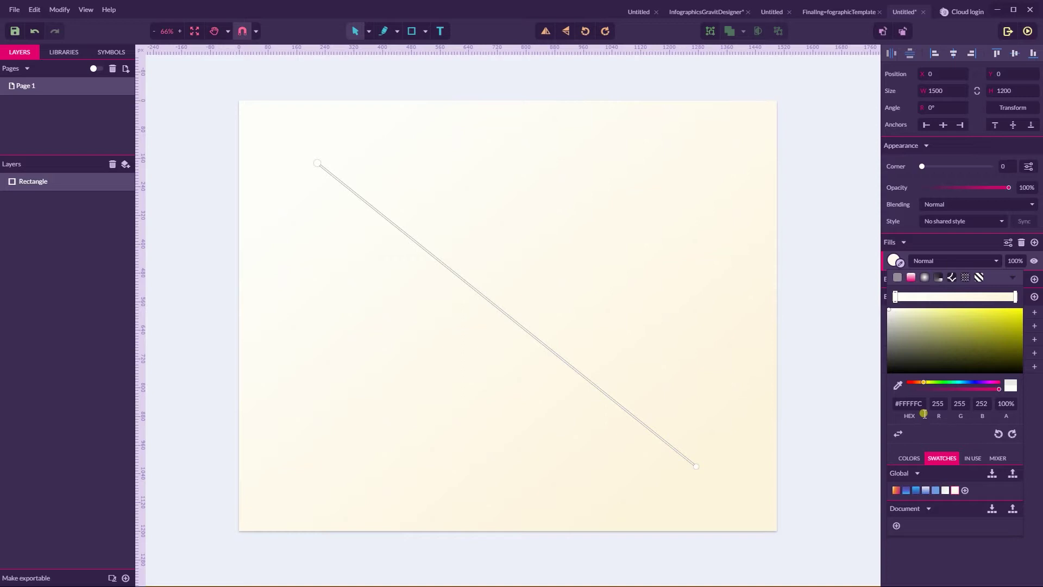
click(1014, 298)
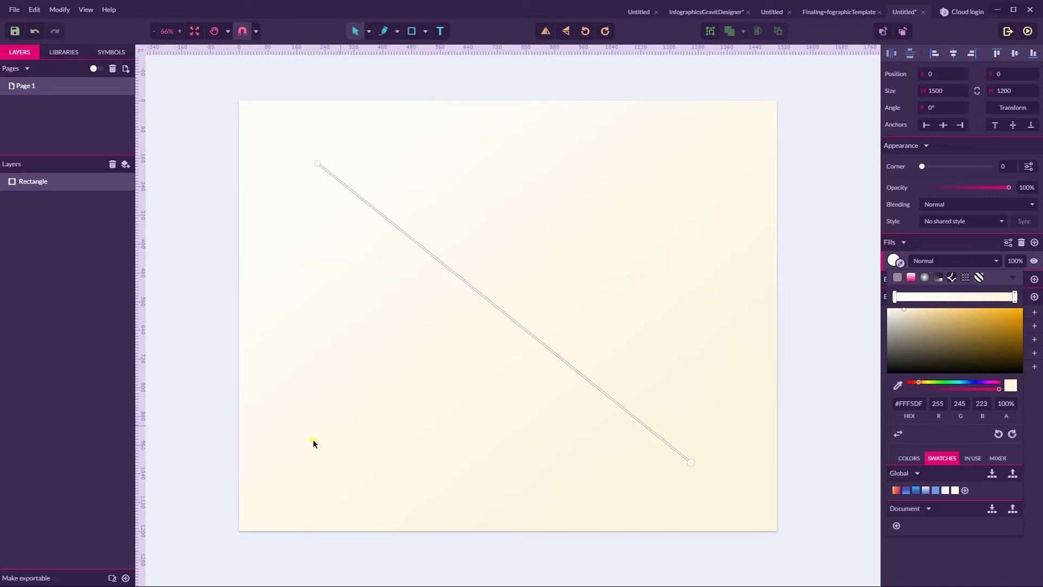
click(103, 182)
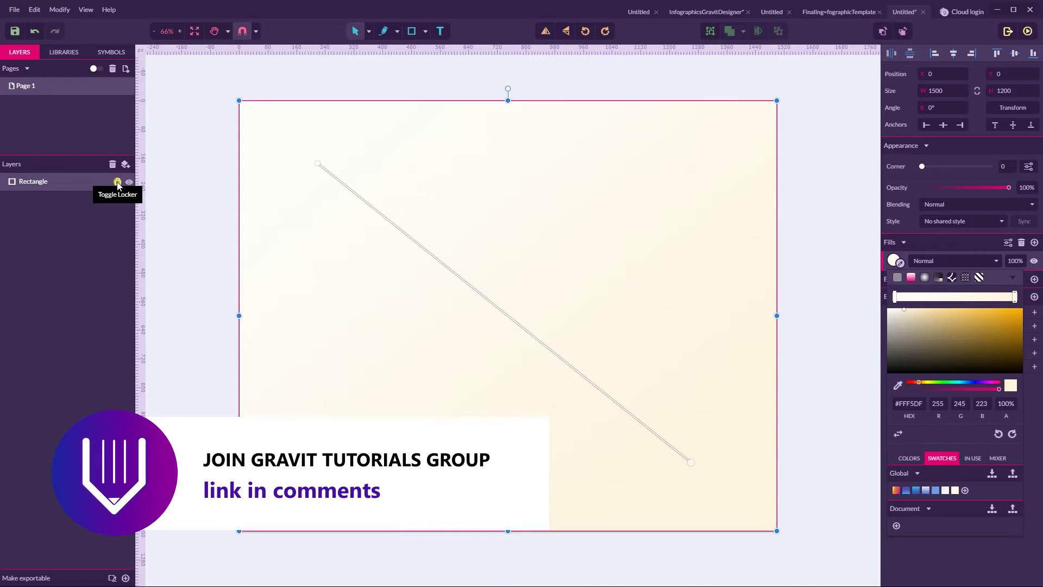
click(118, 182)
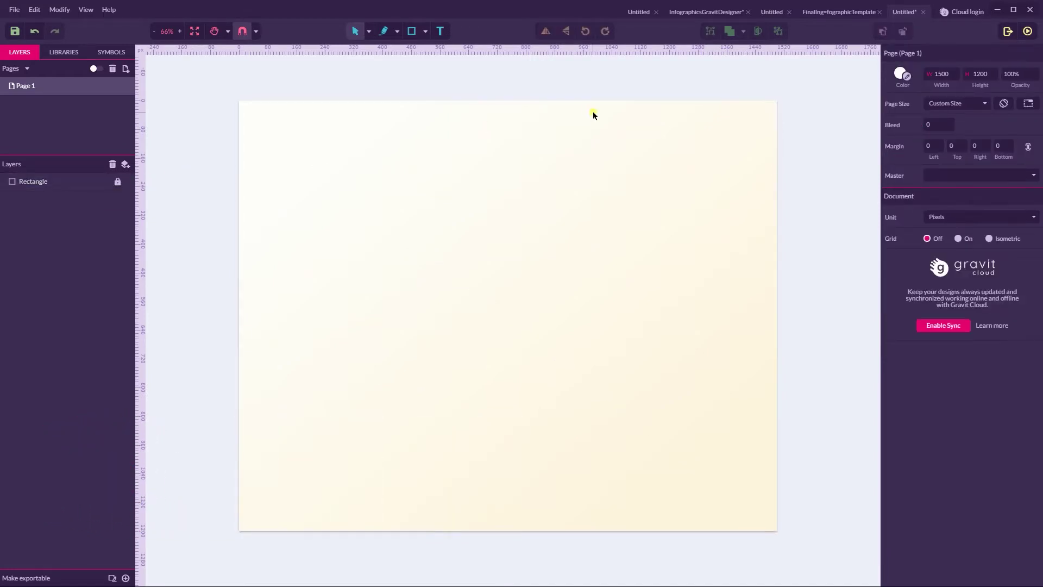
Step: Draw a circle, size it to 332 px wide, and move it left of centre
click(425, 31)
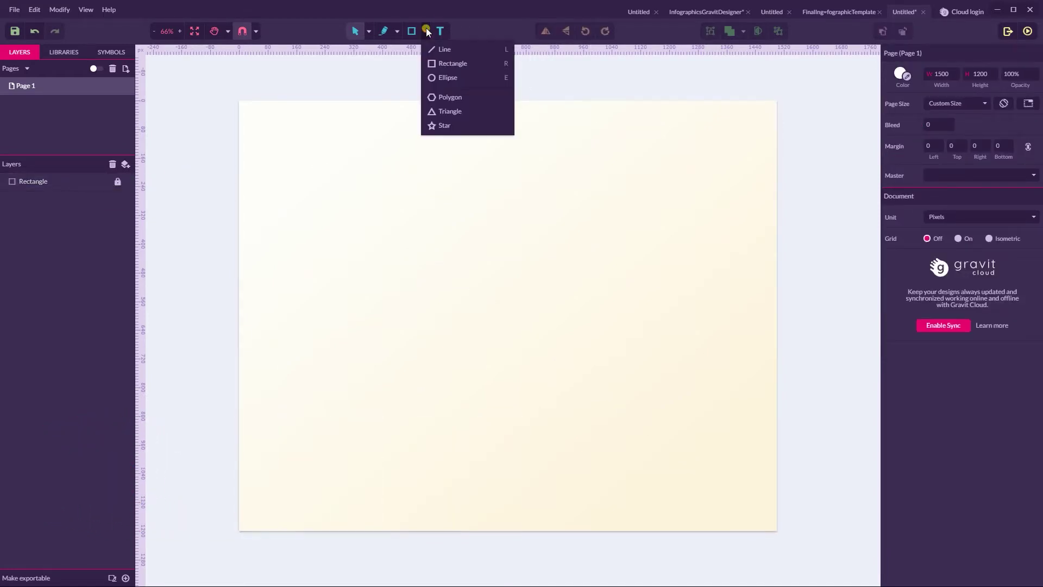
click(446, 79)
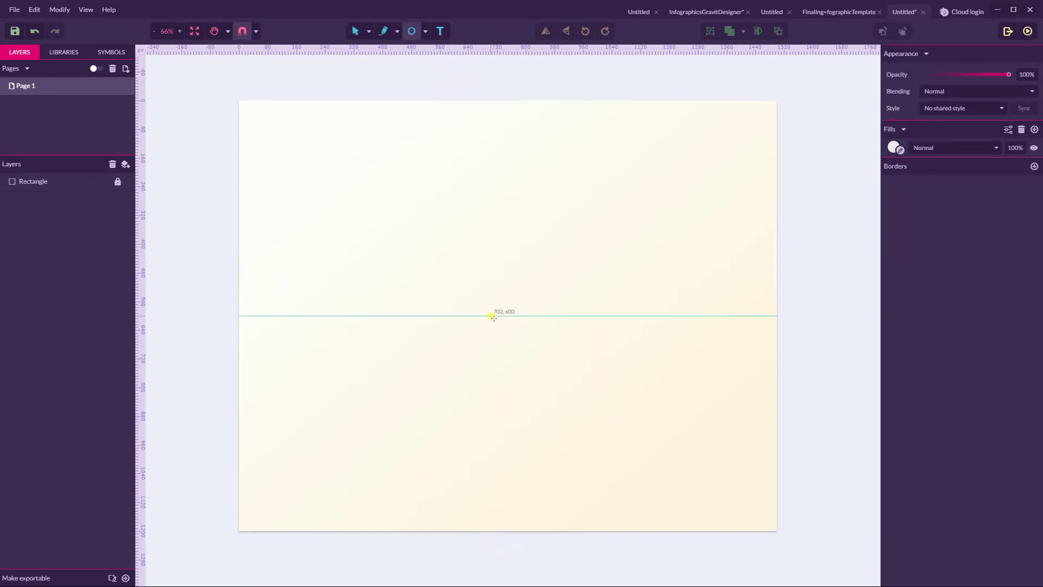
drag(492, 316, 537, 378)
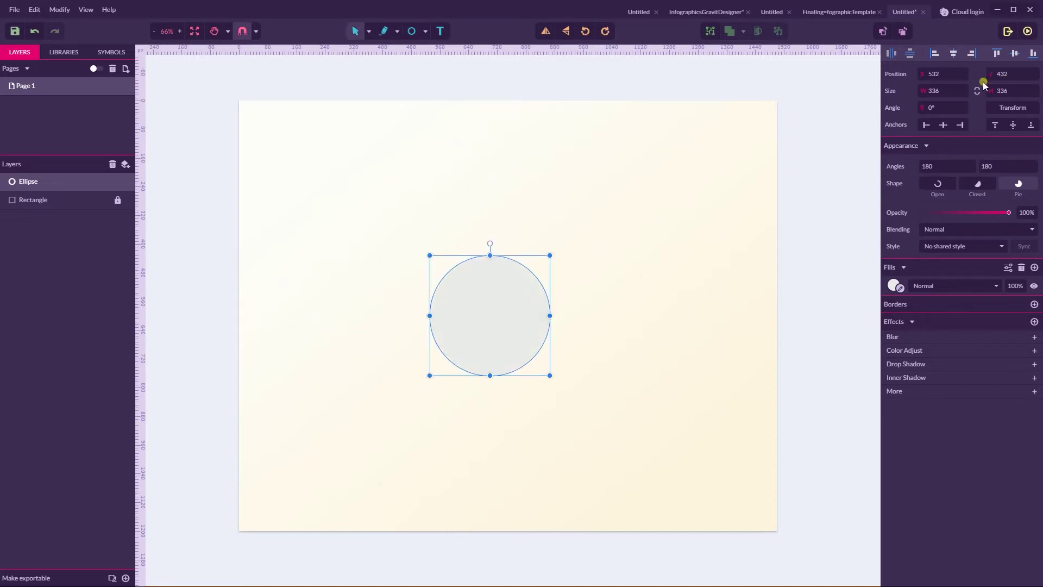
click(952, 93)
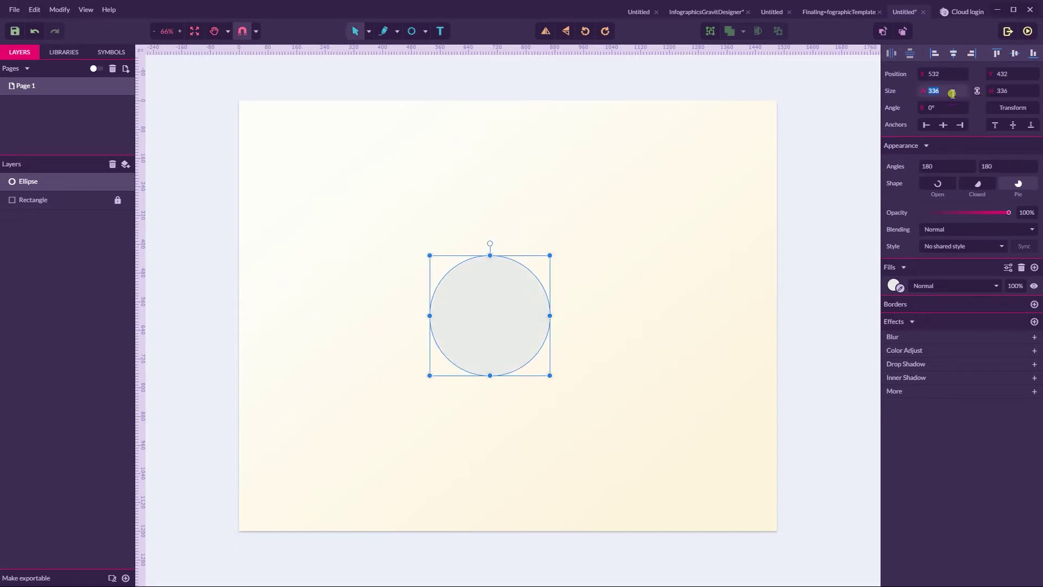
text(332)
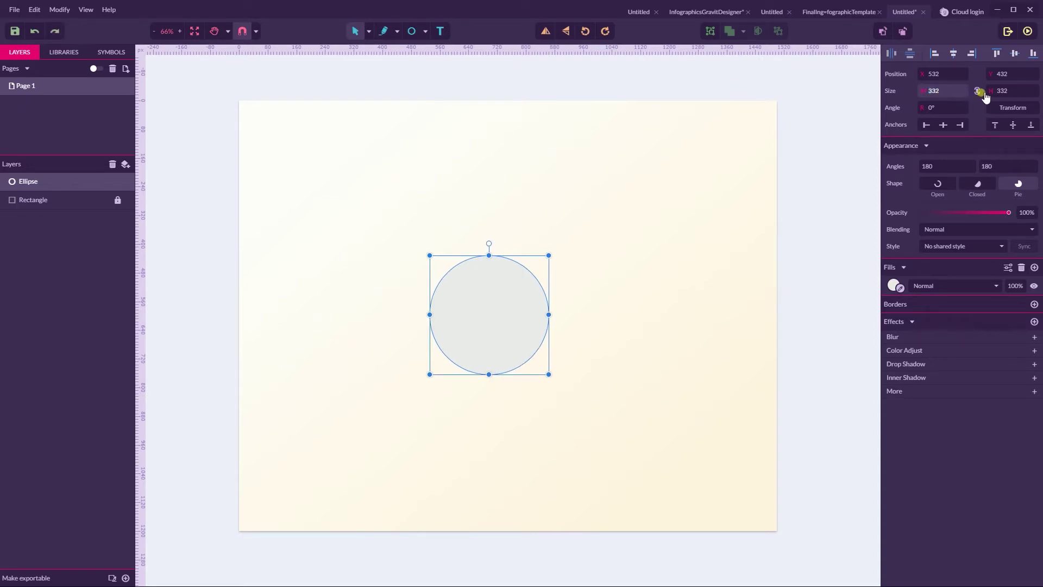
drag(510, 296, 416, 295)
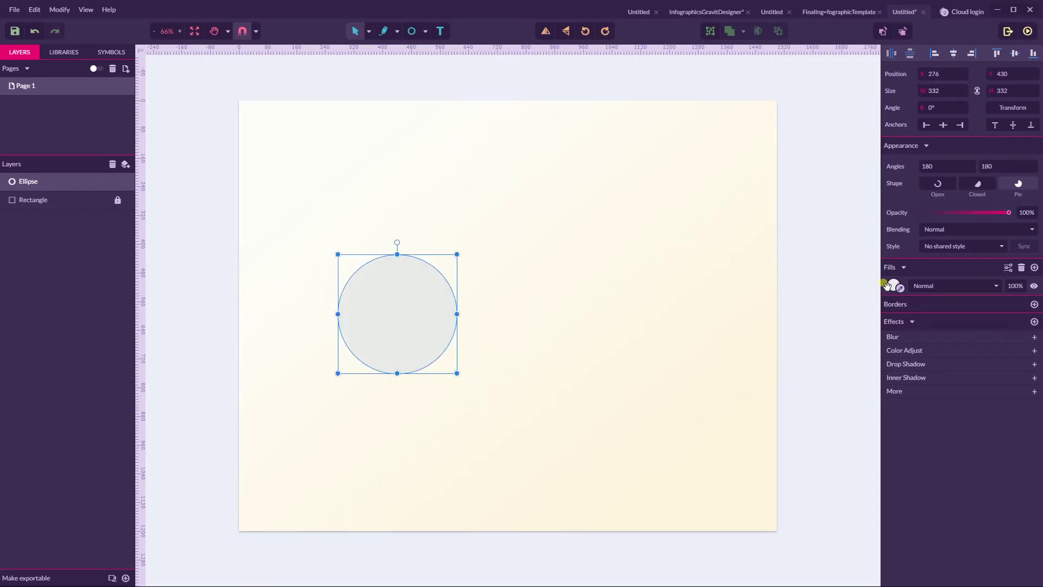
Step: Make the circle an unfilled outline with a 1 px black border at X 200
click(886, 284)
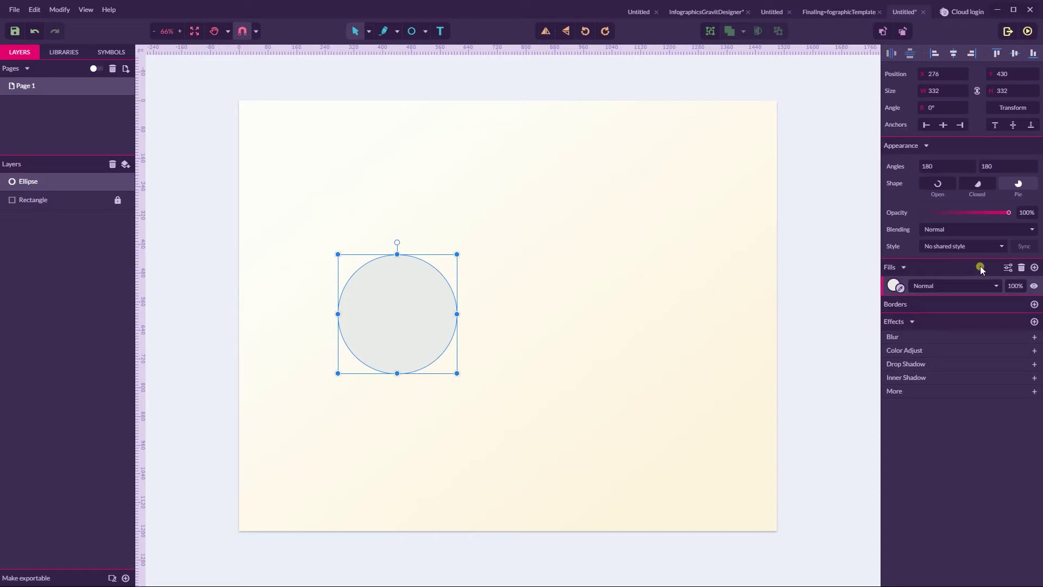
click(1022, 267)
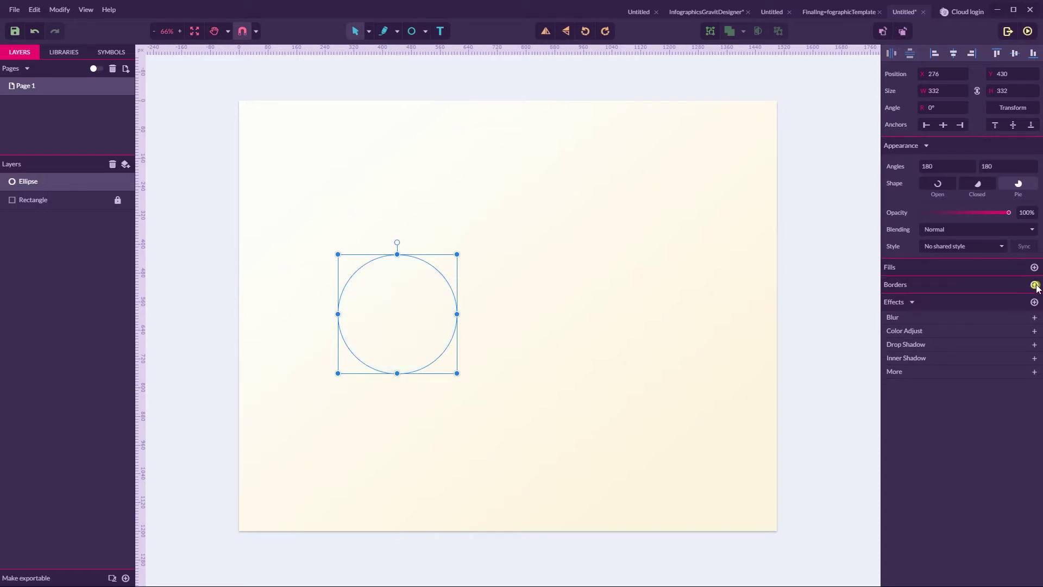
click(1034, 285)
drag(453, 297, 425, 295)
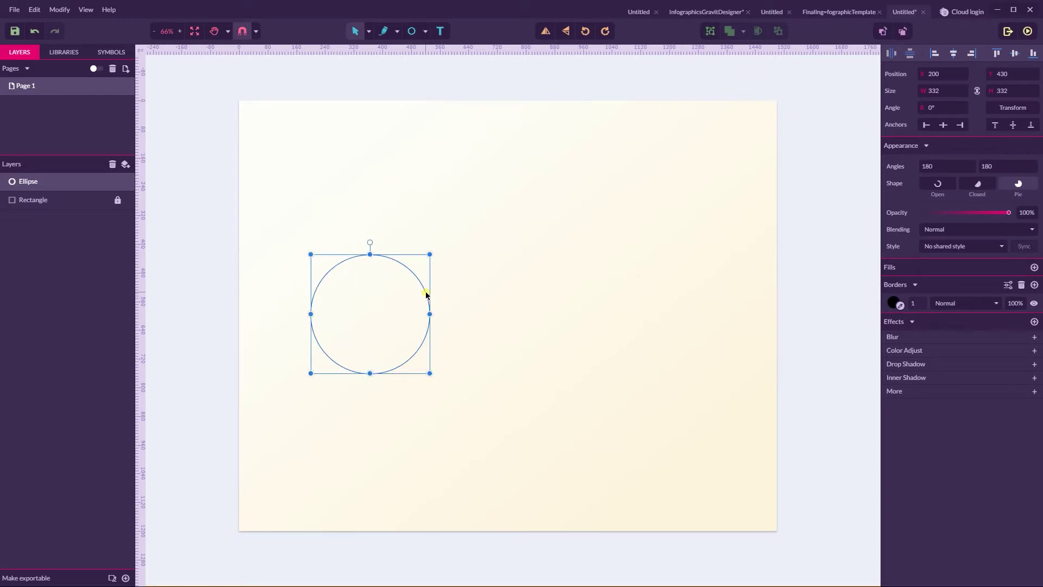
click(1013, 108)
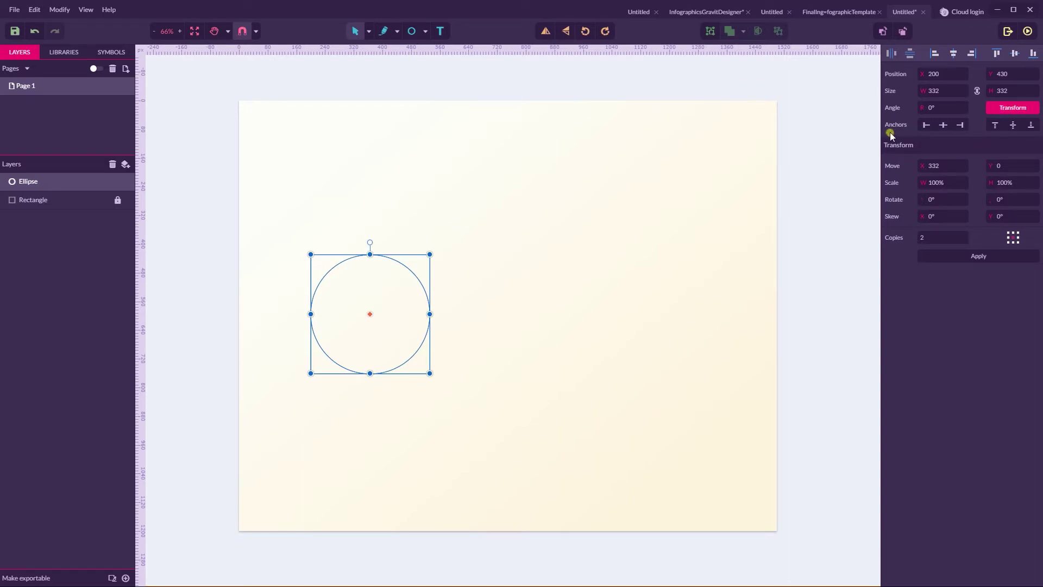
Step: Make two circle copies 332 px apart, then shift the row of three to X 227
click(950, 170)
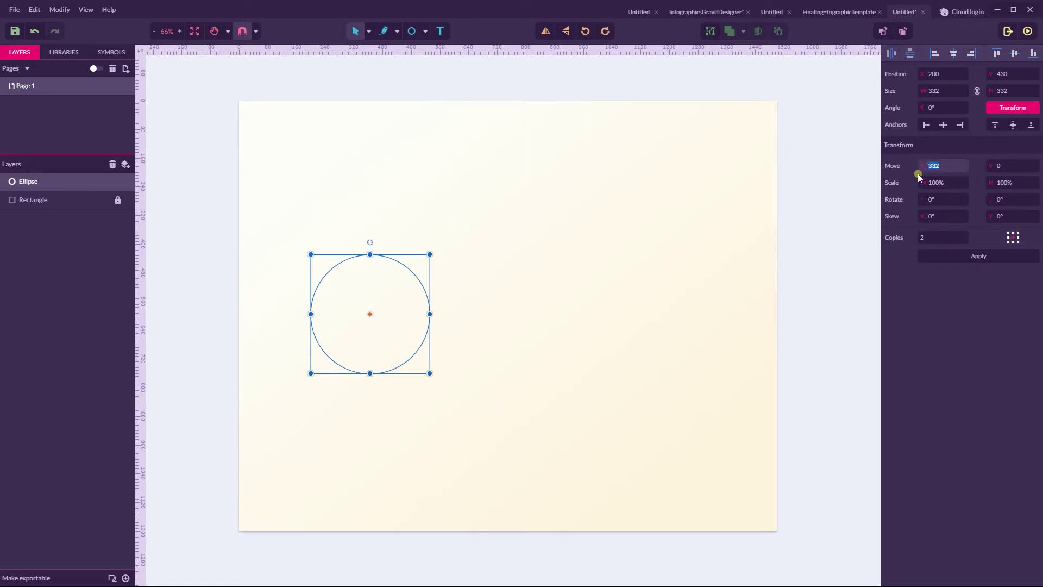
click(954, 171)
click(945, 243)
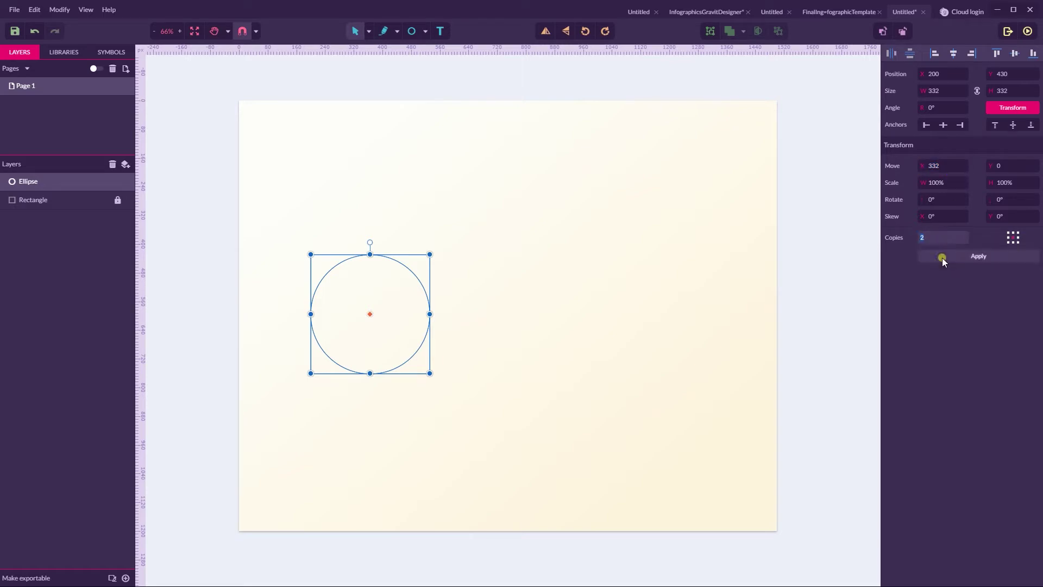
click(941, 259)
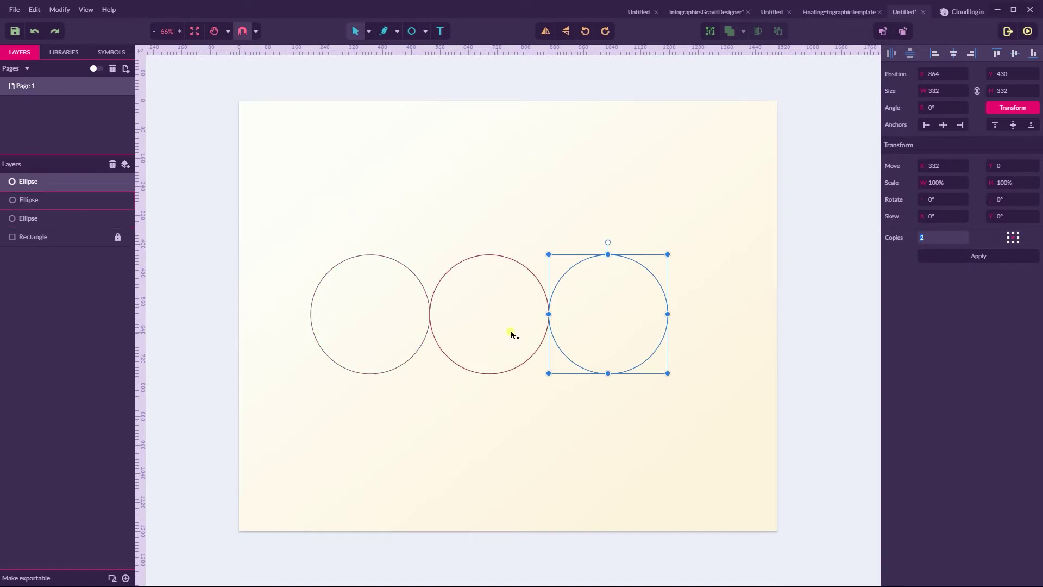
drag(345, 231, 626, 399)
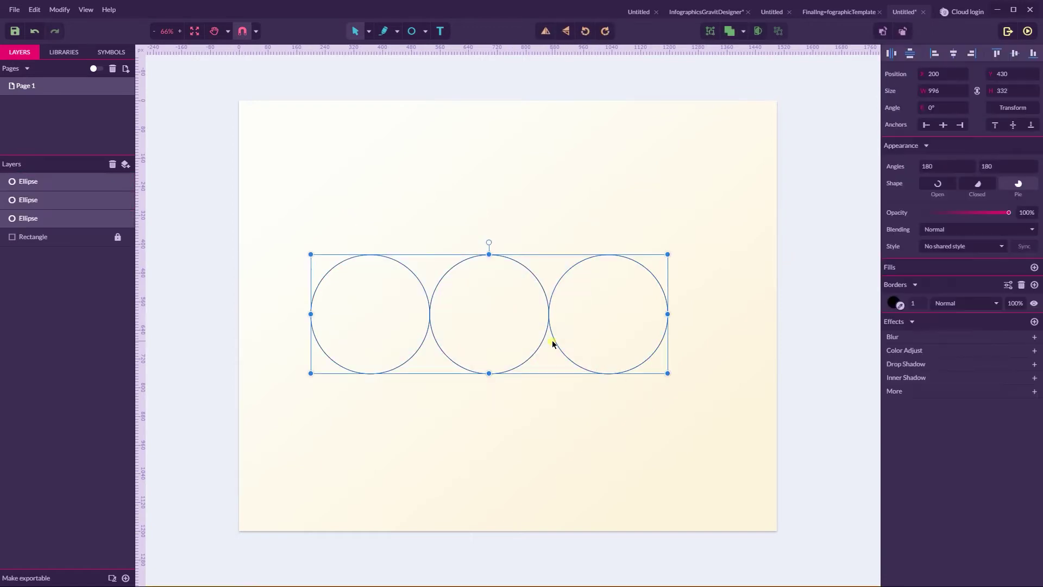
mouse_move(556, 345)
mouse_down()
mouse_move(573, 345)
mouse_move(563, 344)
mouse_up()
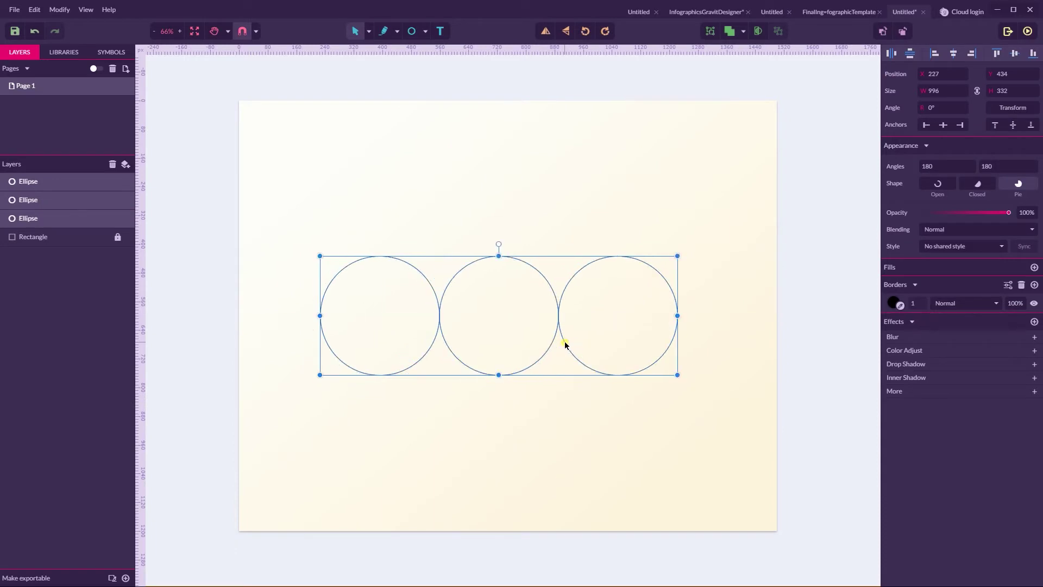
click(522, 205)
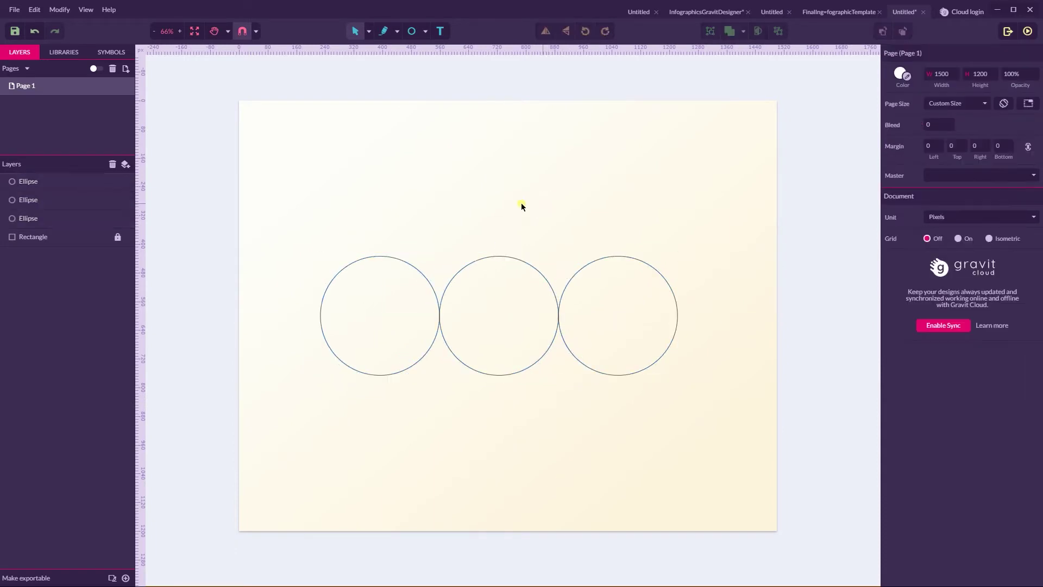
Step: Turn the left circle into a three-quarter open arc with a 90° start angle
drag(396, 210, 349, 333)
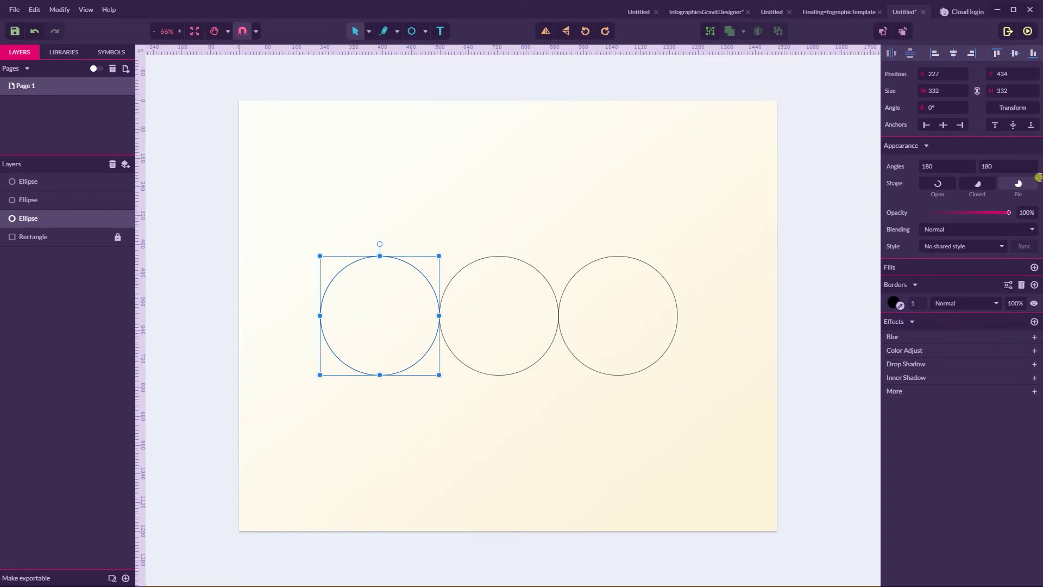
click(951, 172)
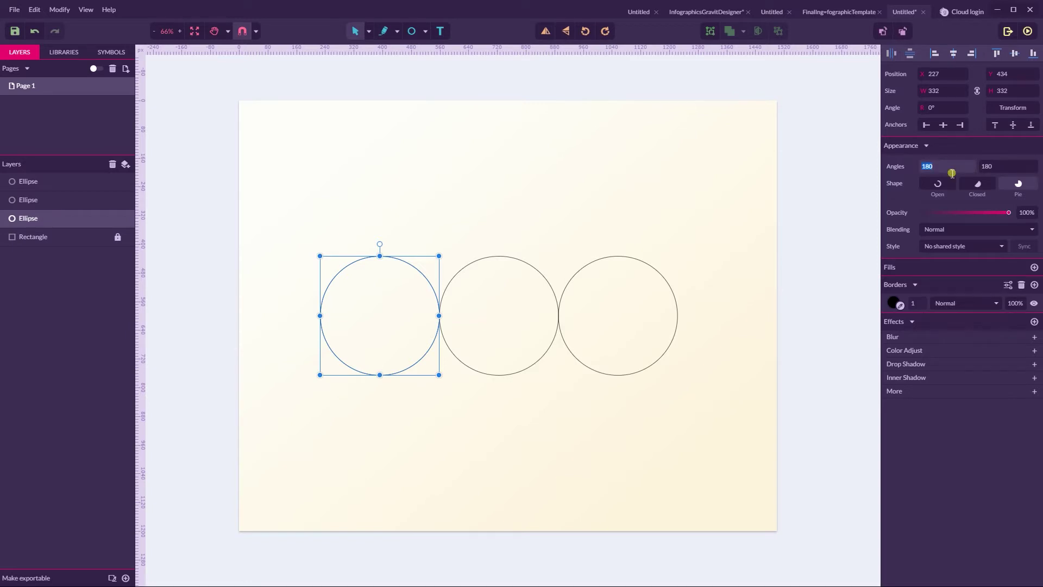
key(BackSpace)
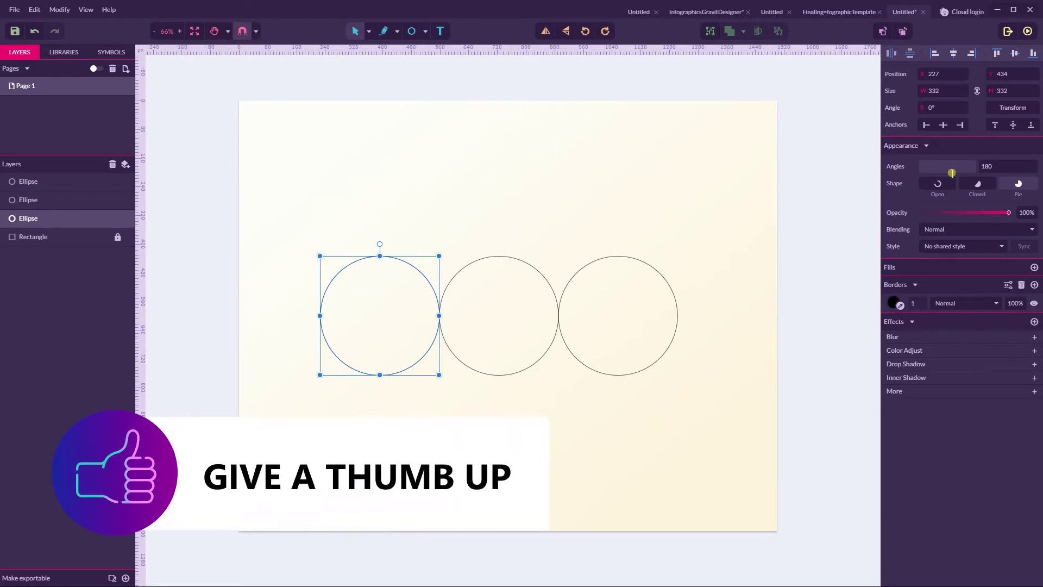
text(90)
key(Return)
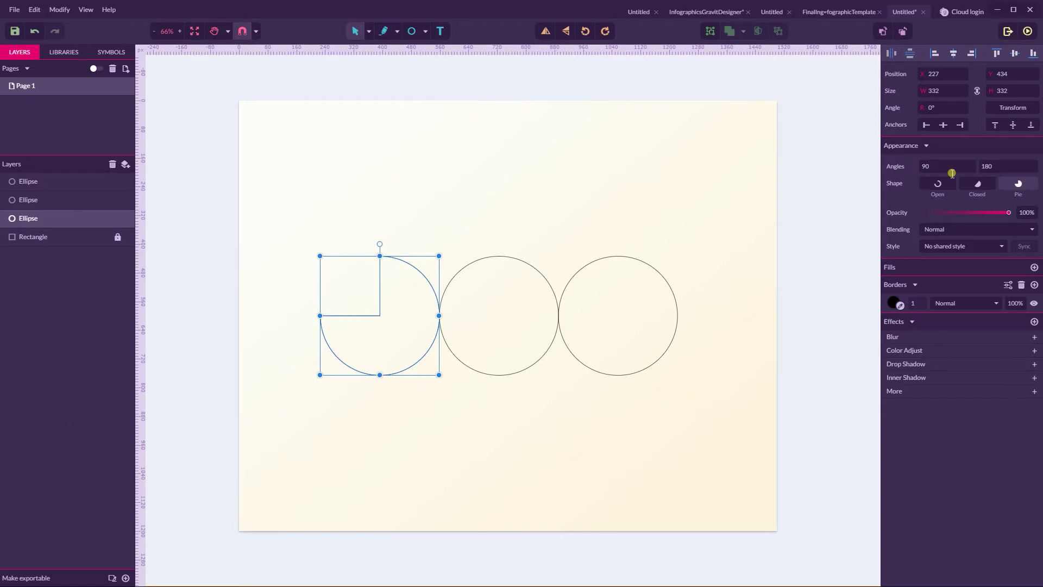
click(944, 170)
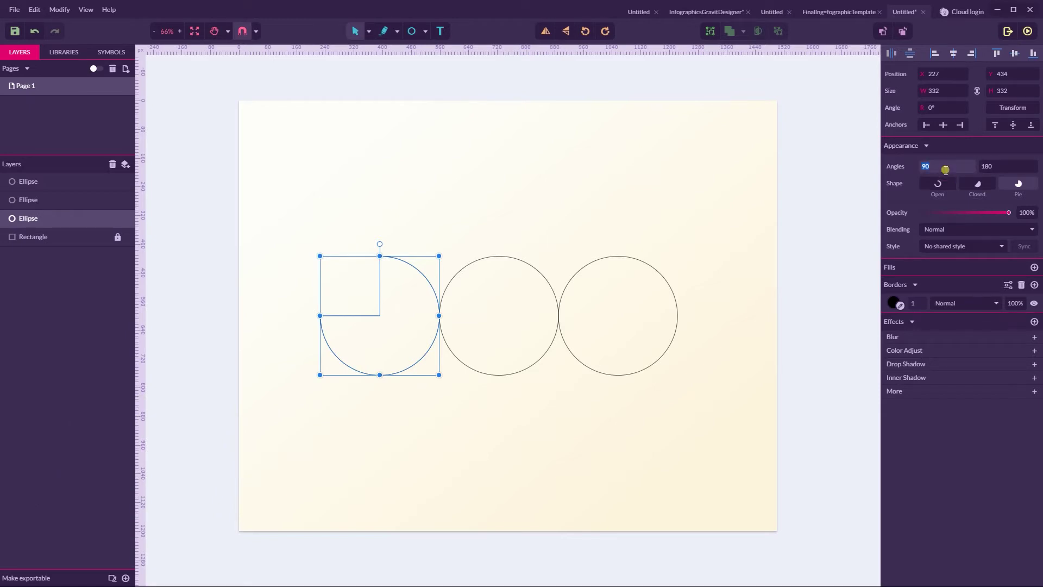
click(938, 186)
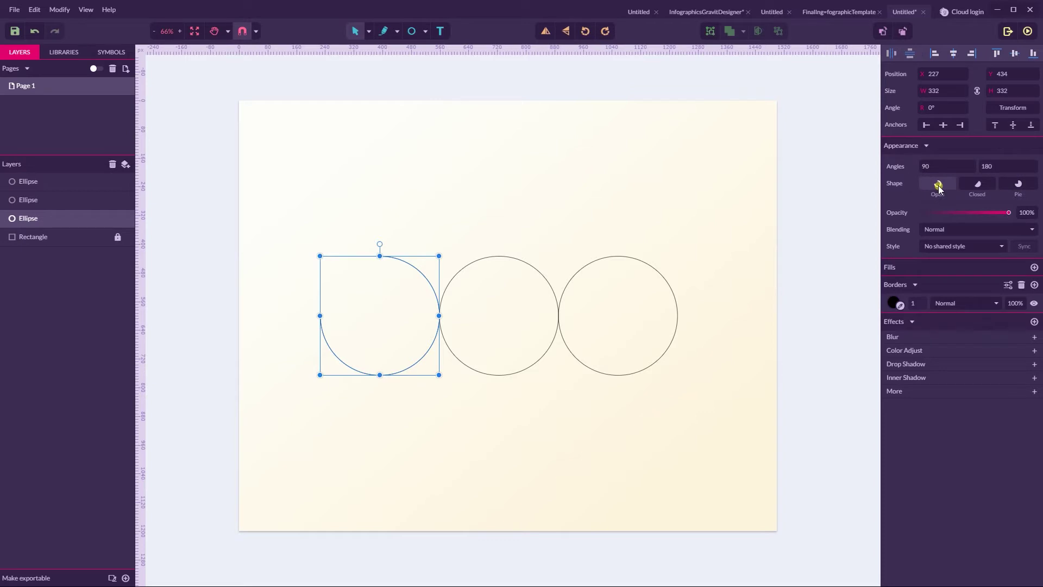
Step: Set the middle circle's end angle to 0 to make an upper half-arc
click(516, 261)
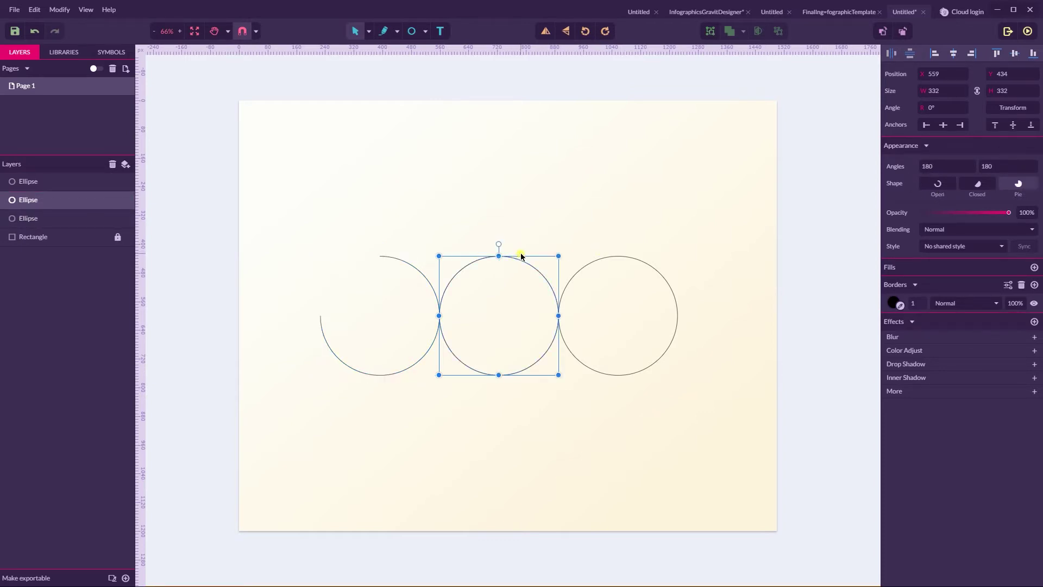
drag(950, 168, 889, 171)
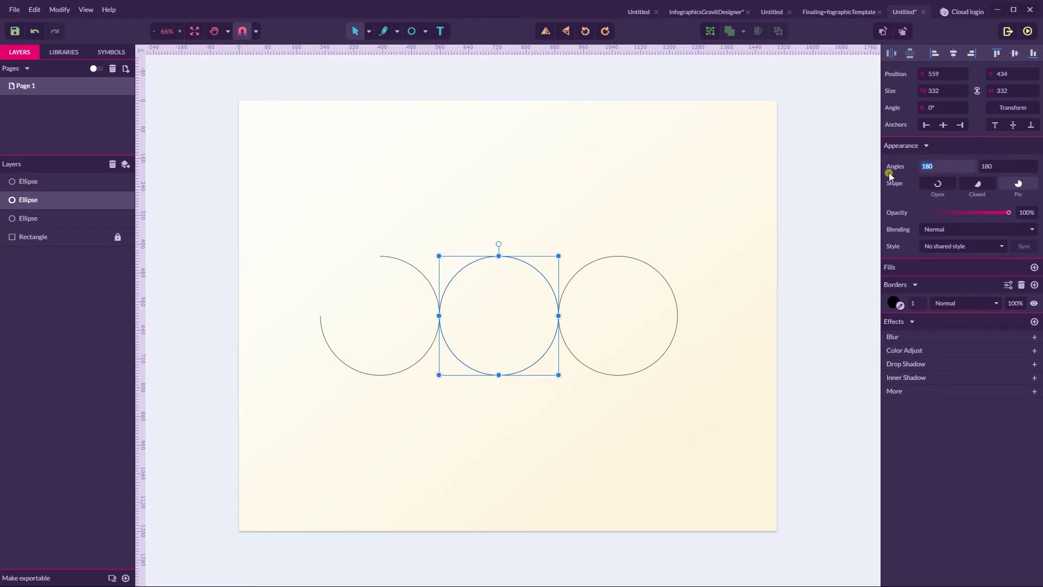
text(0)
key(Return)
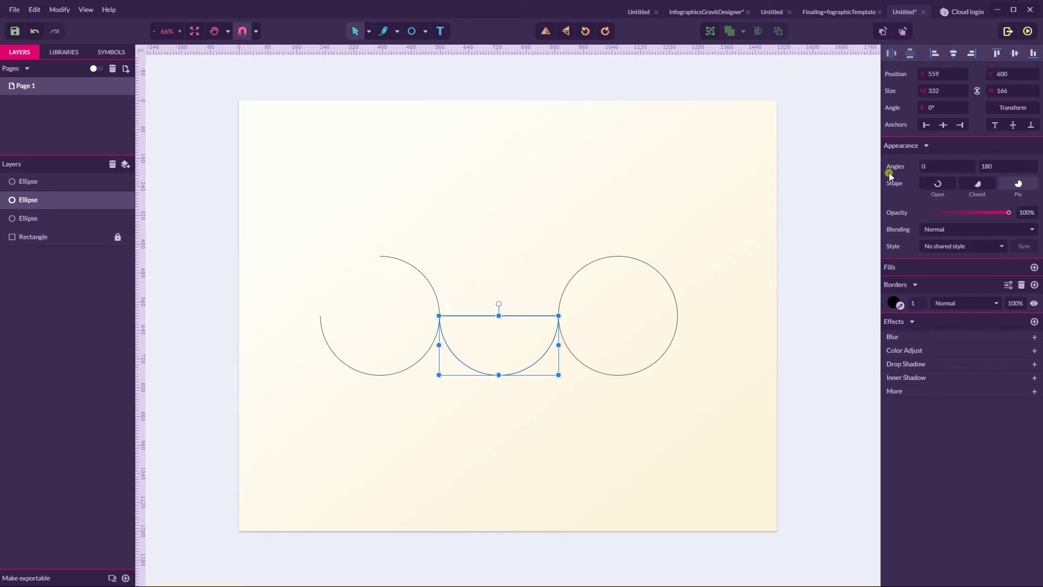
key(ctrl+z)
drag(1010, 166, 964, 174)
key(BackSpace)
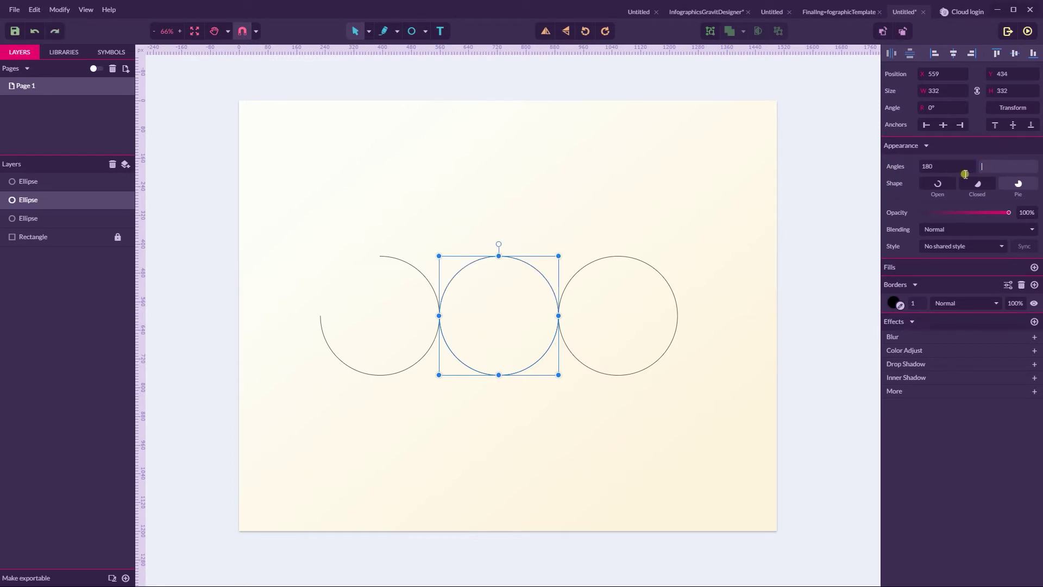
key(Return)
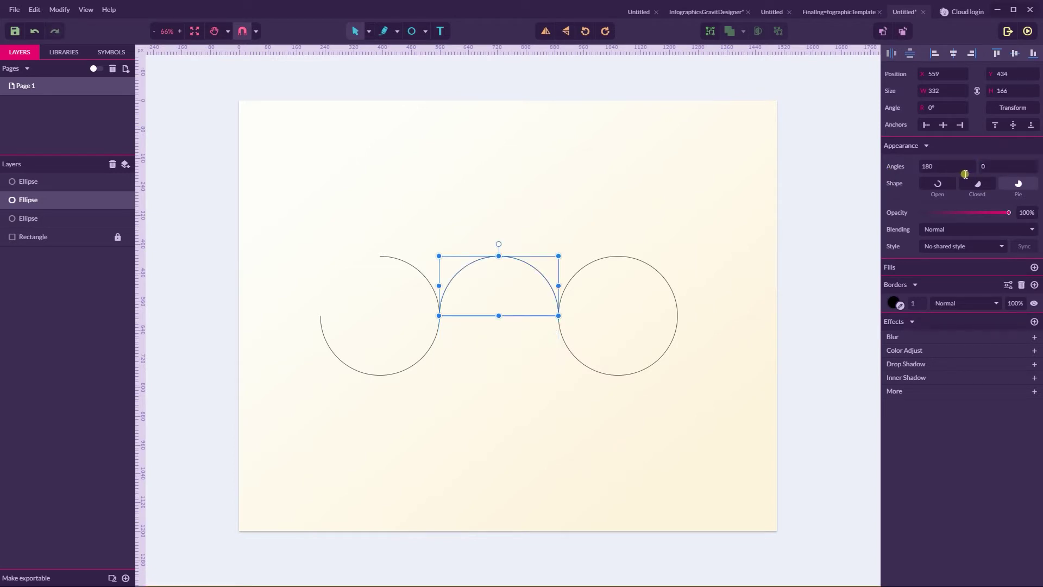
click(699, 204)
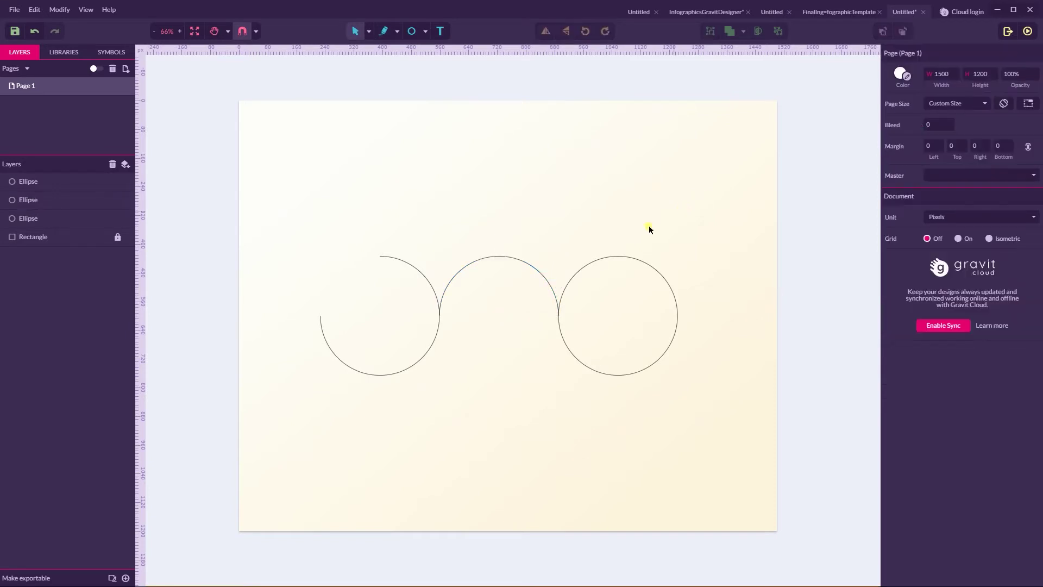
Step: Set the right circle's start angle to 0 to make a lower half-arc
click(579, 272)
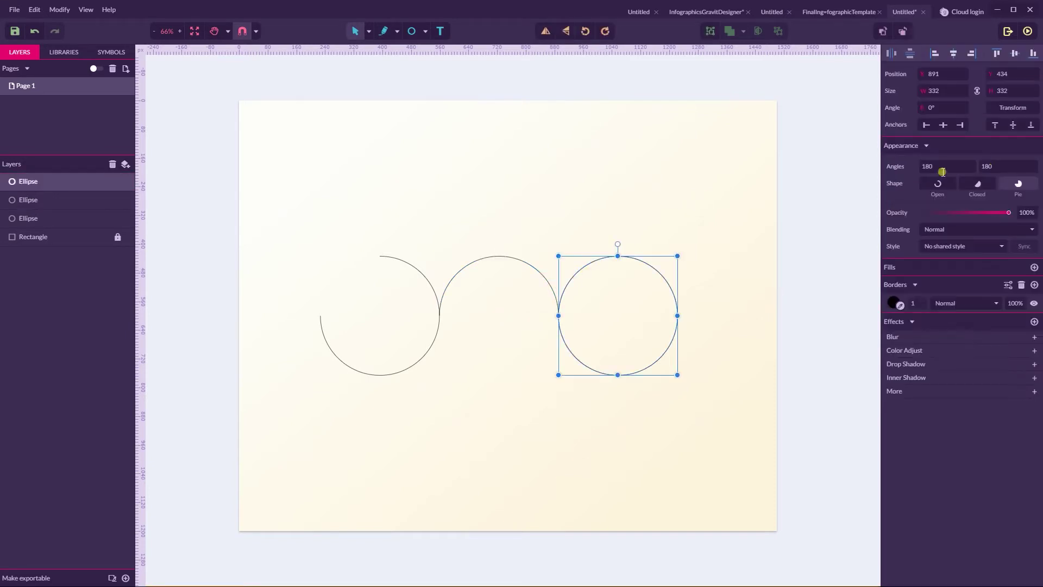
drag(942, 168, 883, 174)
key(BackSpace)
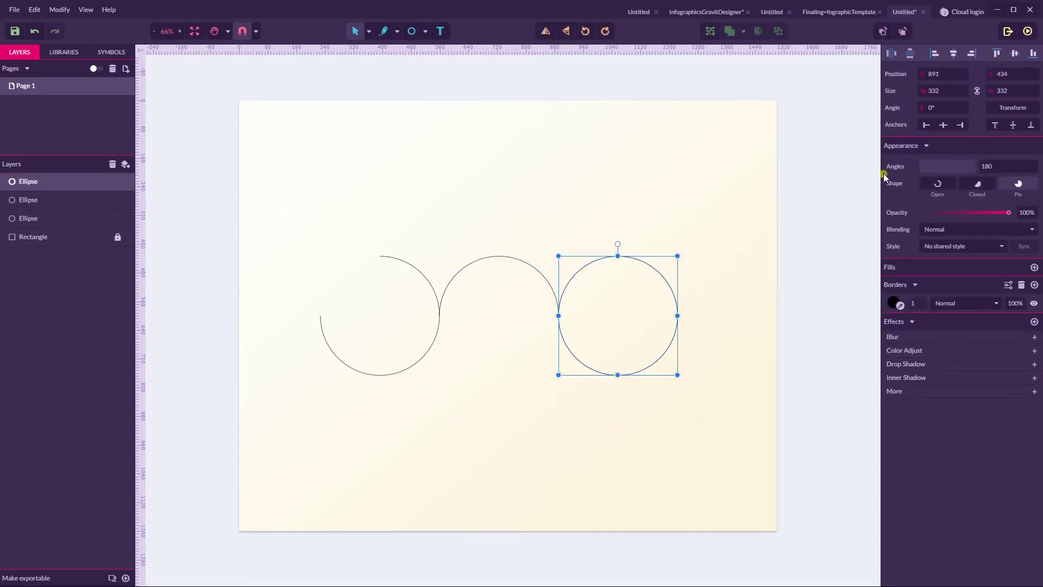
text(0)
key(Return)
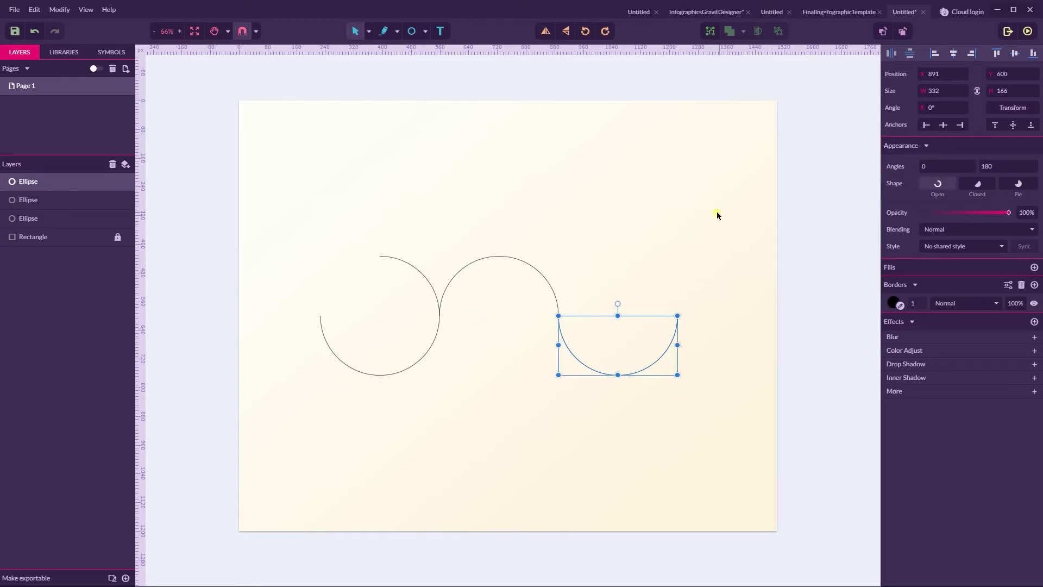
click(401, 262)
Step: Rotate the left arc to −90° so its opening faces the upper right
drag(379, 245, 449, 335)
key(ctrl+z)
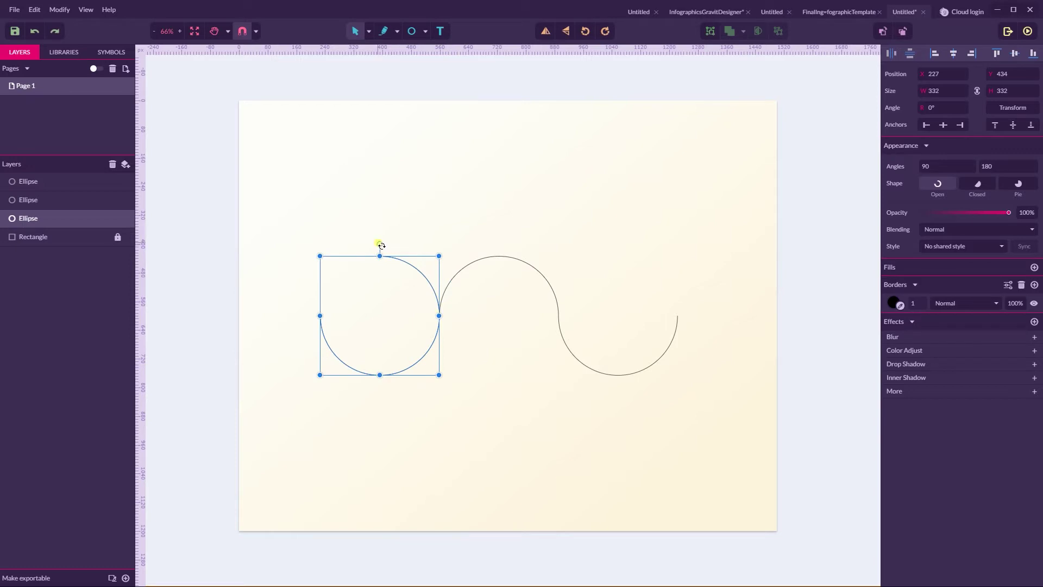
drag(392, 248, 447, 277)
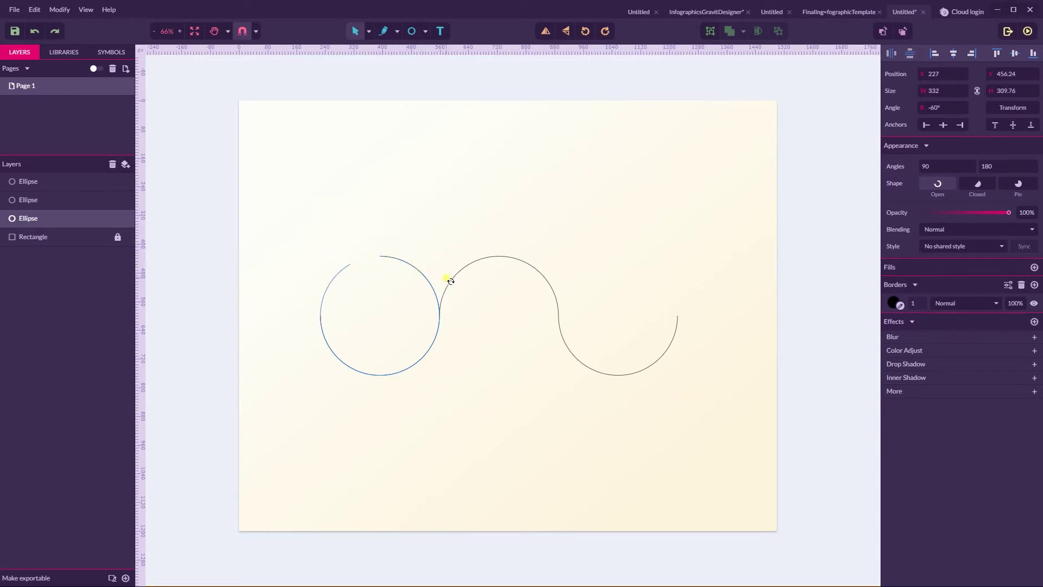
drag(451, 281, 466, 315)
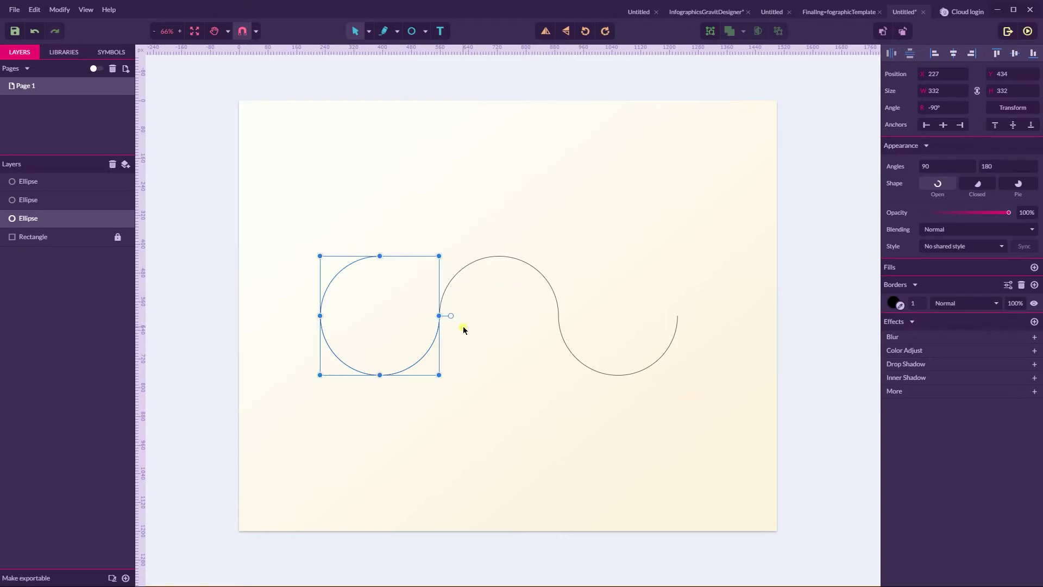
click(465, 208)
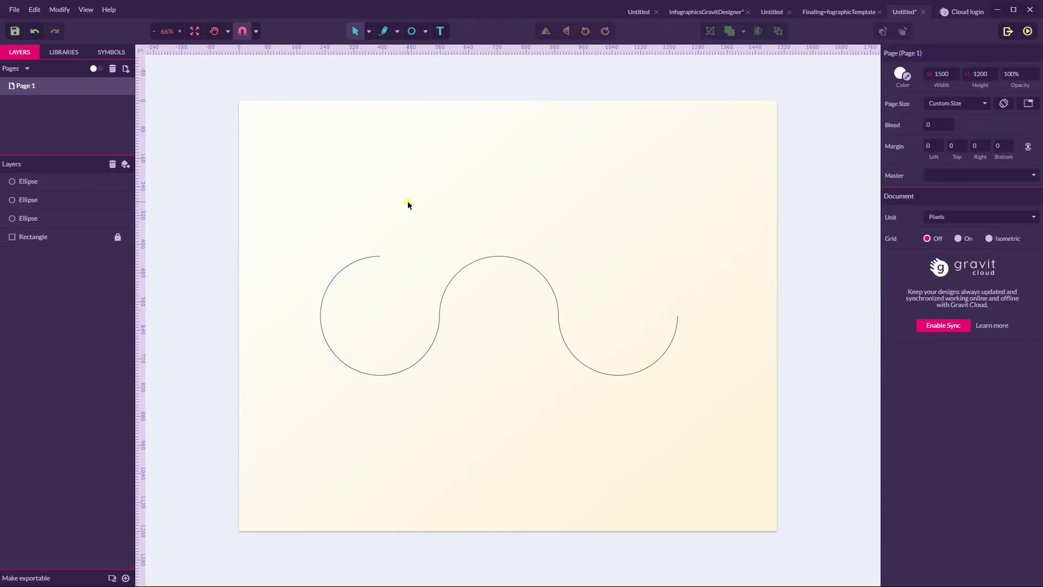
Step: Give all three selected arcs a 60 px thick black stroke
drag(277, 217, 743, 424)
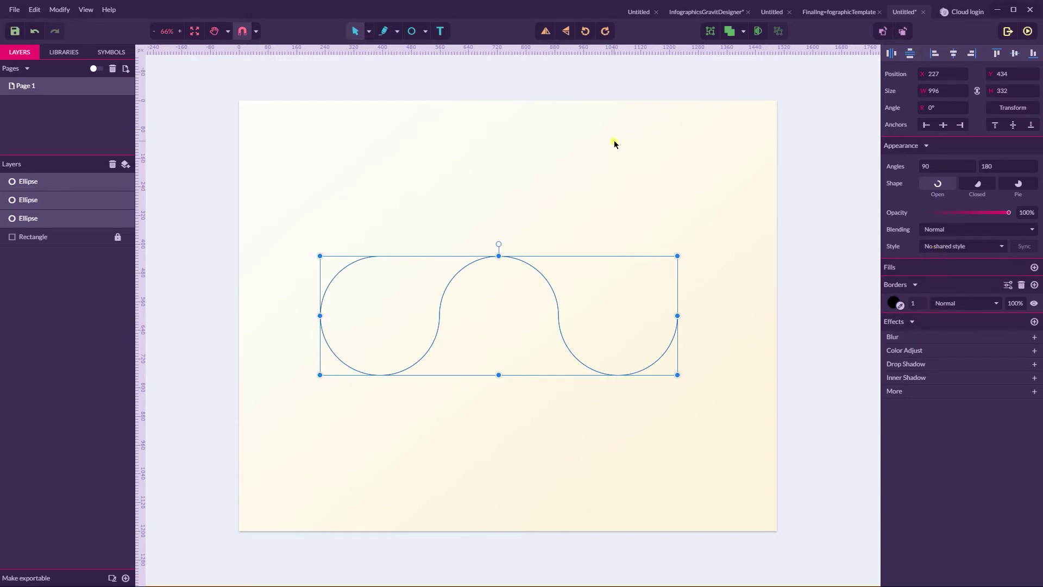
click(921, 303)
text(600)
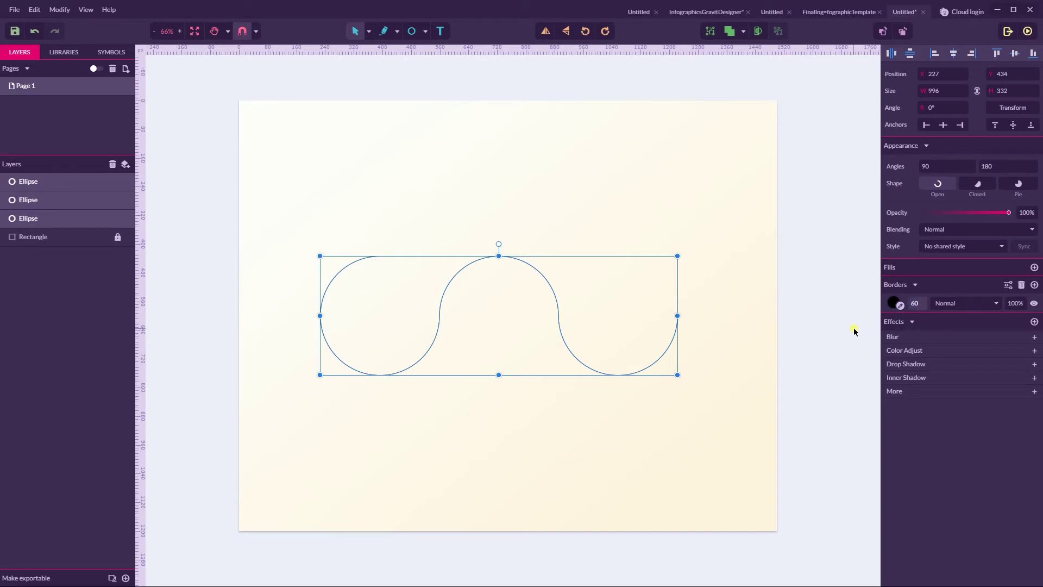
key(Return)
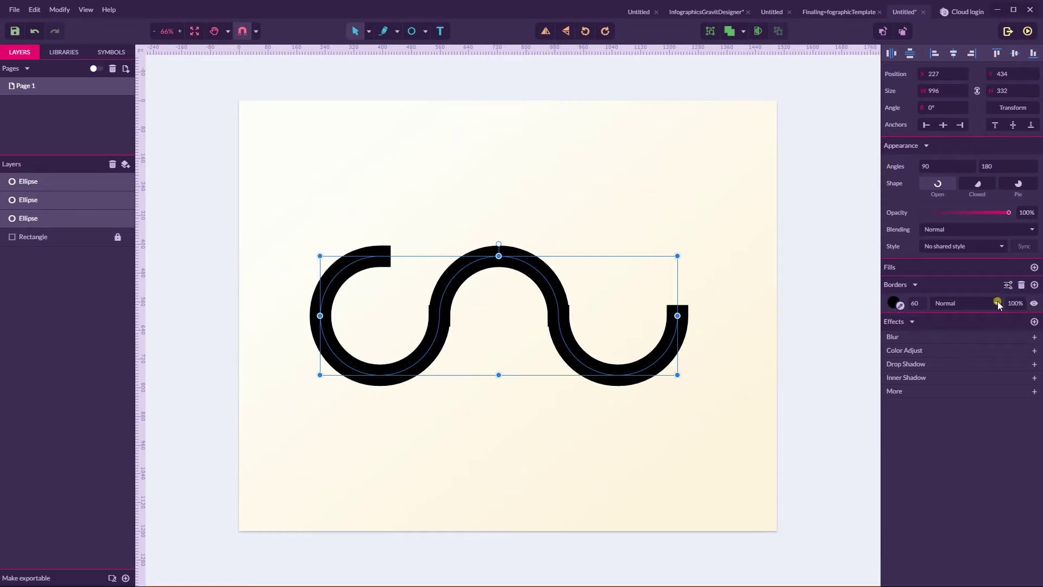
Step: Switch the arcs' stroke ends to Butt caps in the border settings
click(1008, 287)
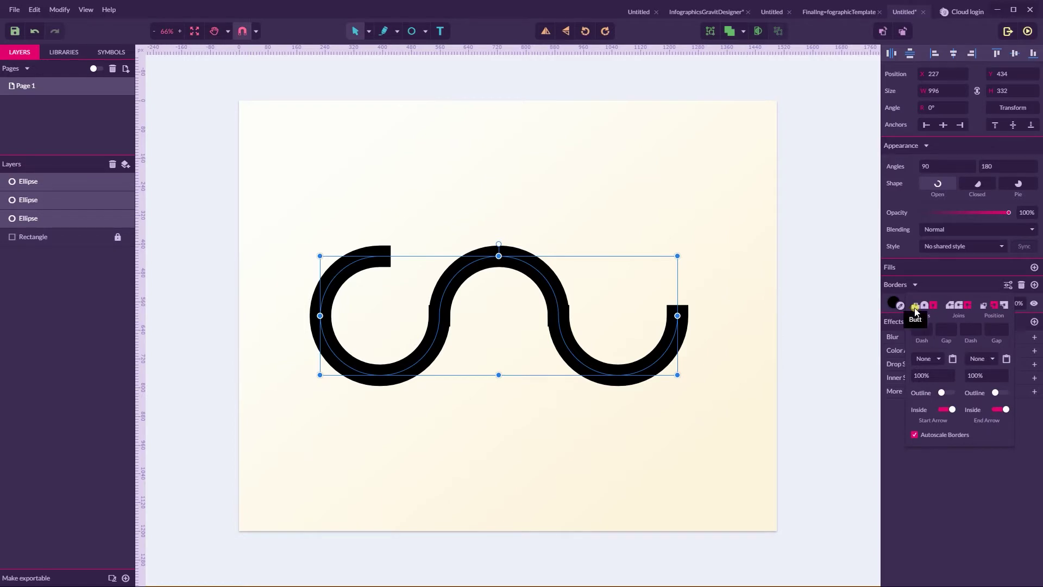
key(super+plus)
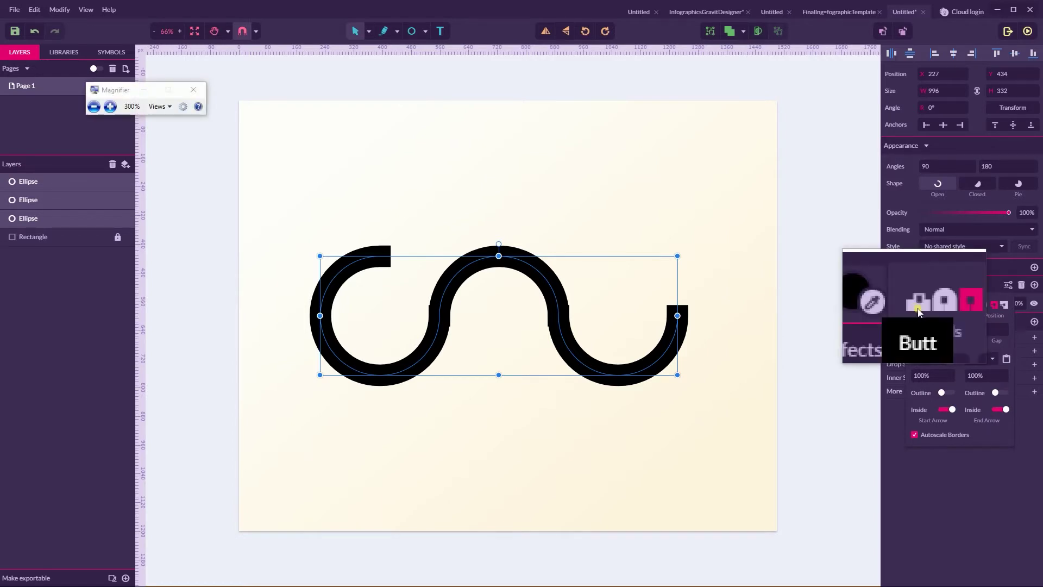
click(917, 308)
key(super+Escape)
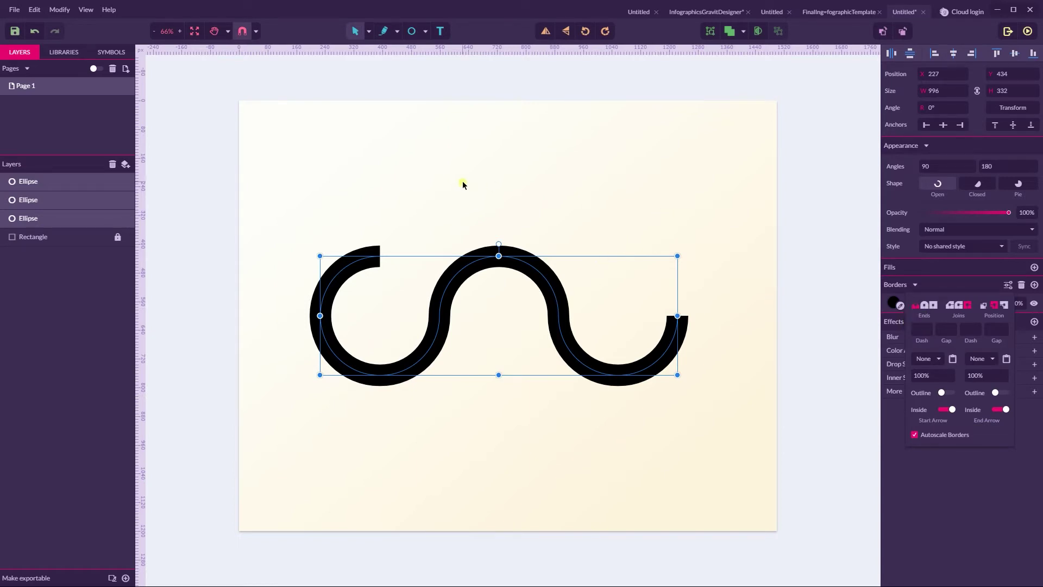
Step: Draw a circle inside the left arc and set its width to 292 px
click(425, 31)
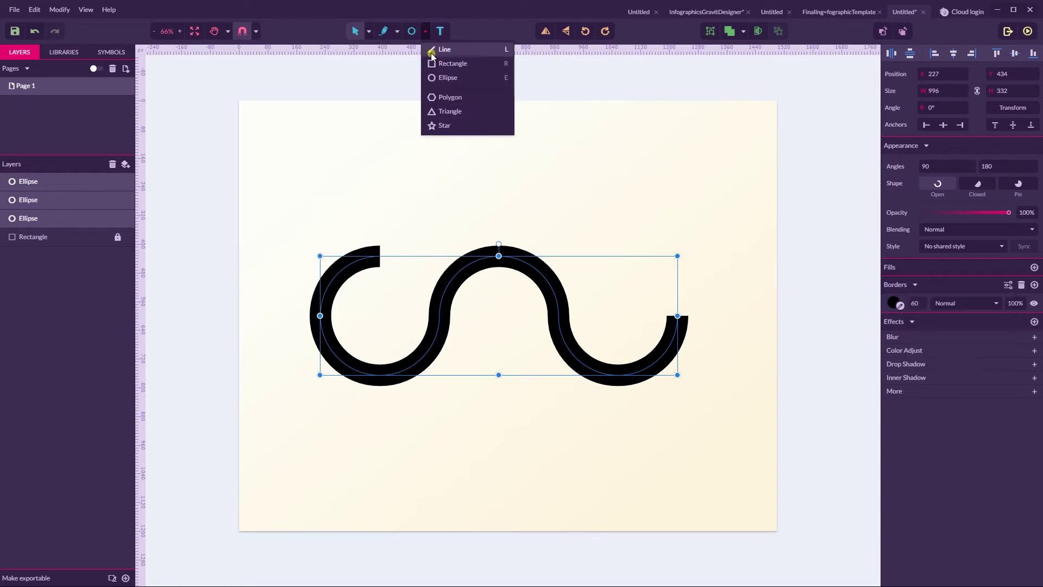
click(440, 78)
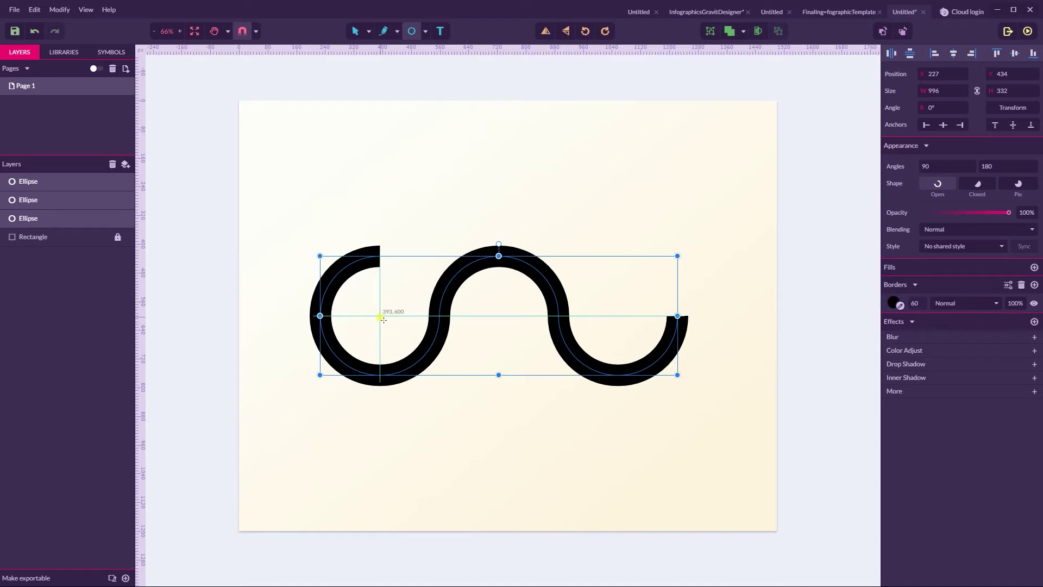
drag(383, 320, 407, 369)
click(960, 92)
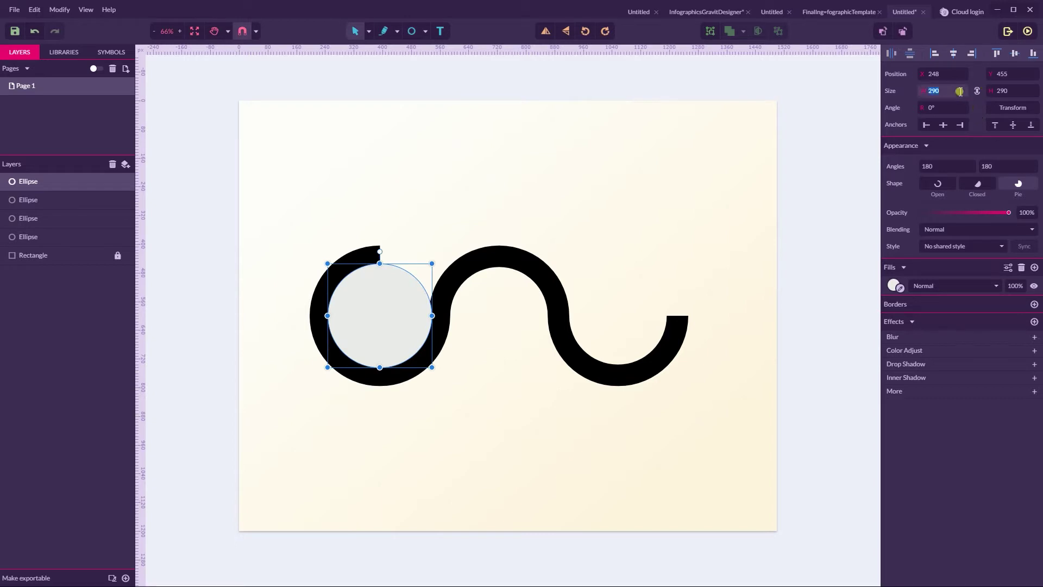
text(292)
key(Return)
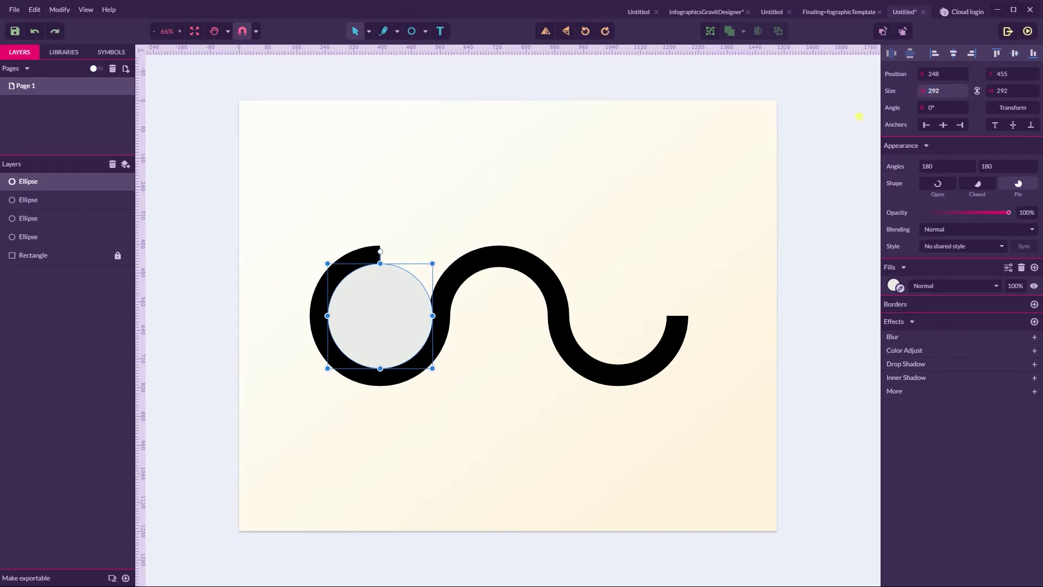
Step: Fill the circle with a linear gradient running from #FFFFFF to #EAEAEA
click(518, 178)
click(407, 288)
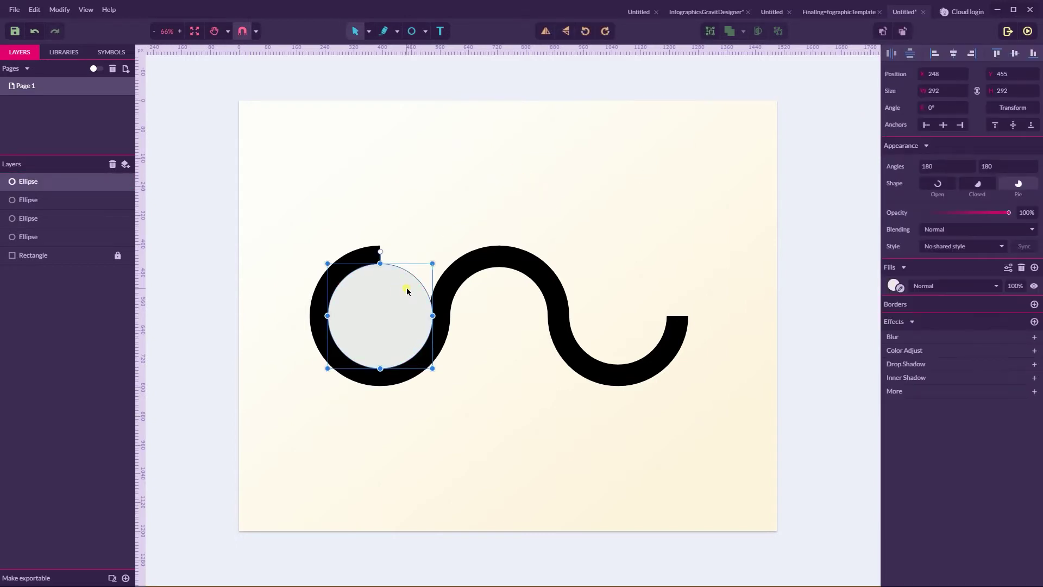
click(893, 285)
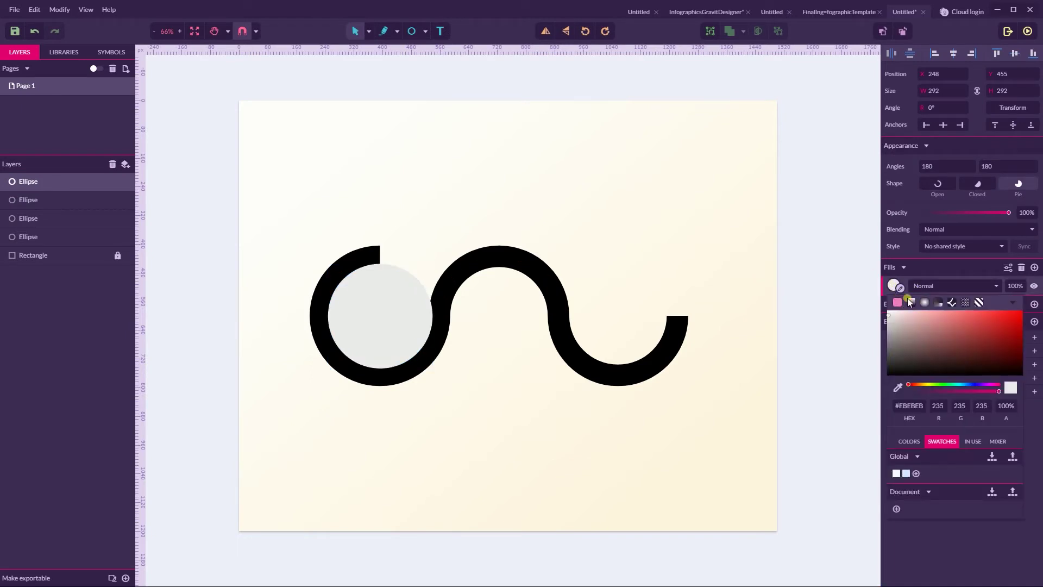
click(911, 302)
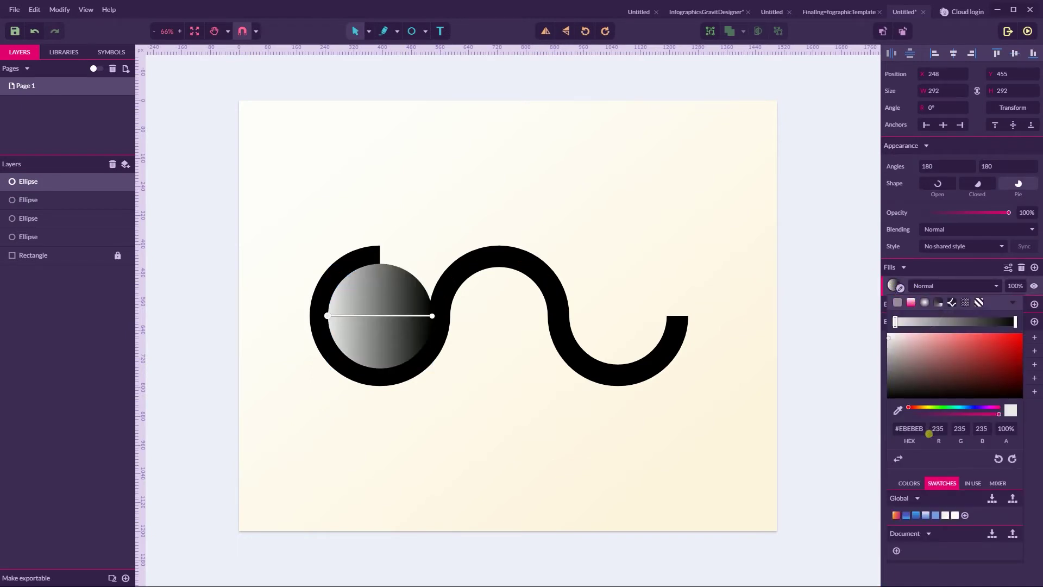
click(946, 515)
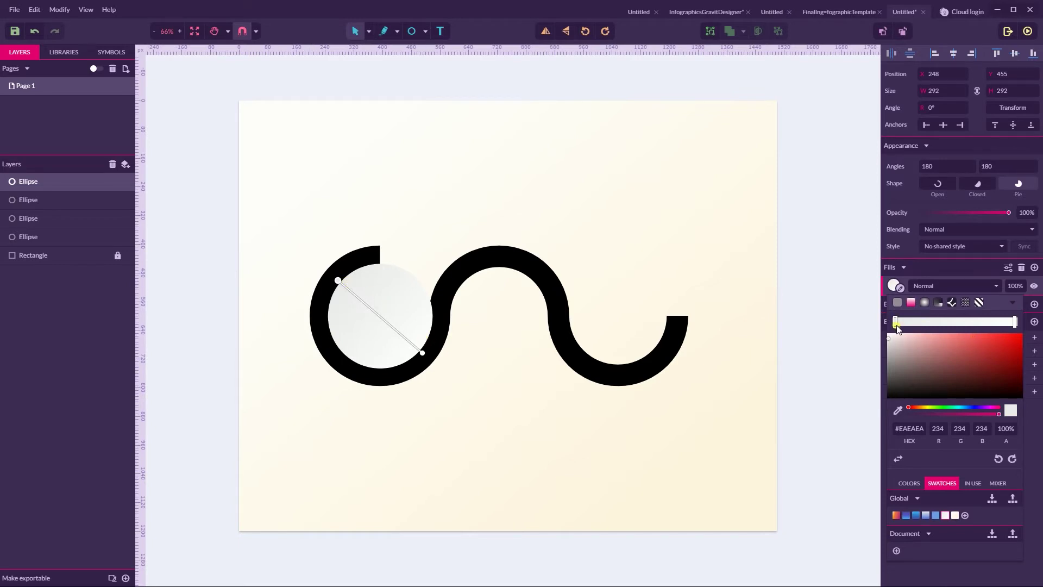
click(898, 459)
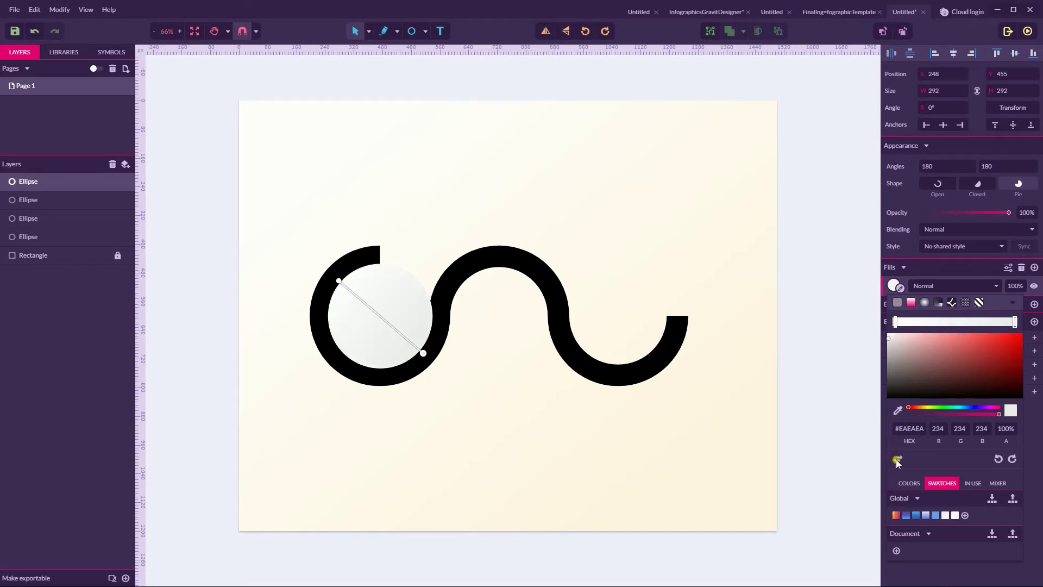
click(894, 323)
click(1014, 322)
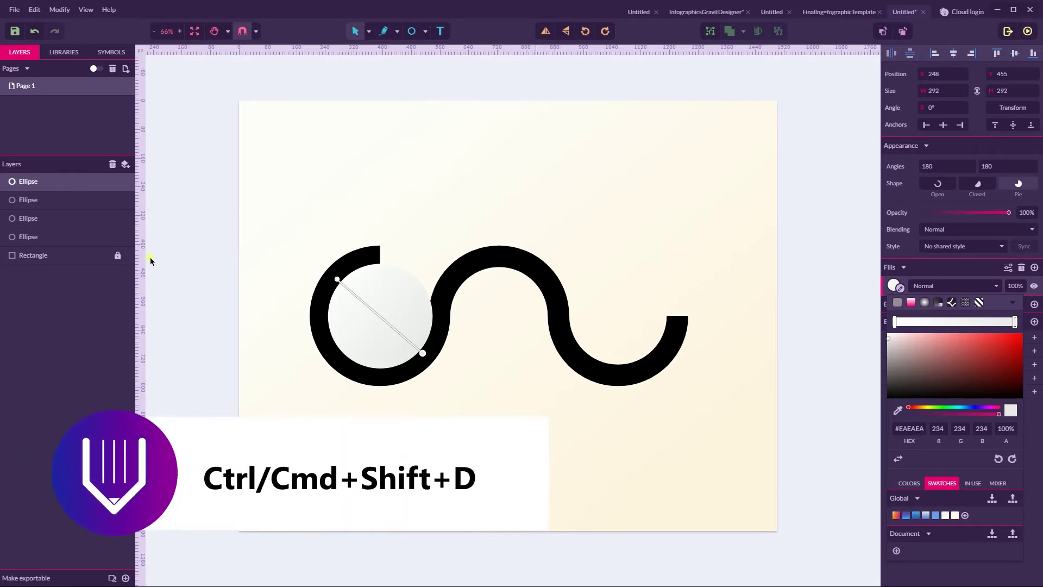
Step: Duplicate the circle in place and shrink the copy by 4 px with Expand/Shrink
key(ctrl+shift+d)
click(34, 187)
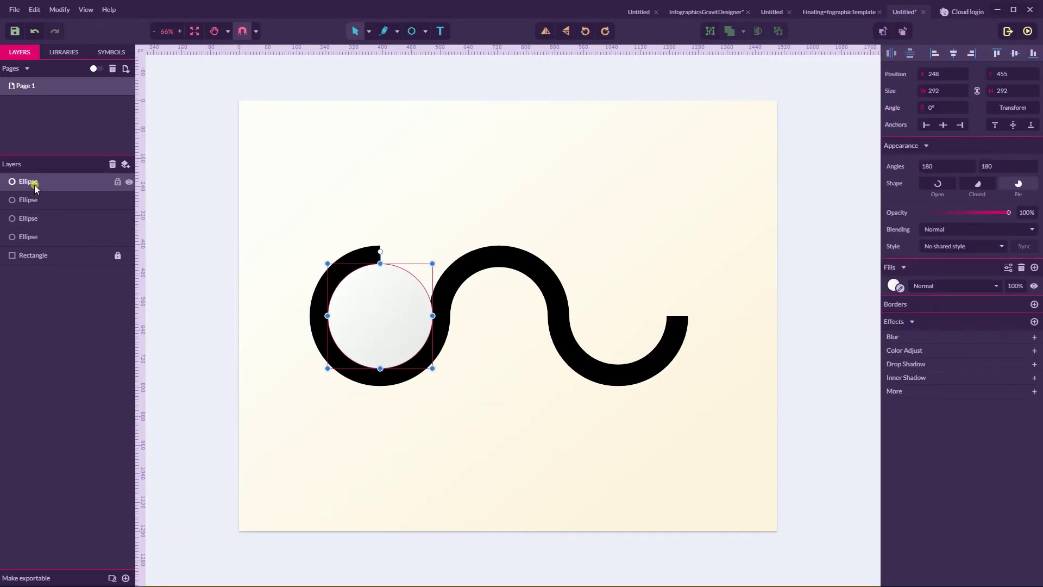
key(ctrl+d)
click(59, 9)
mouse_move(91, 217)
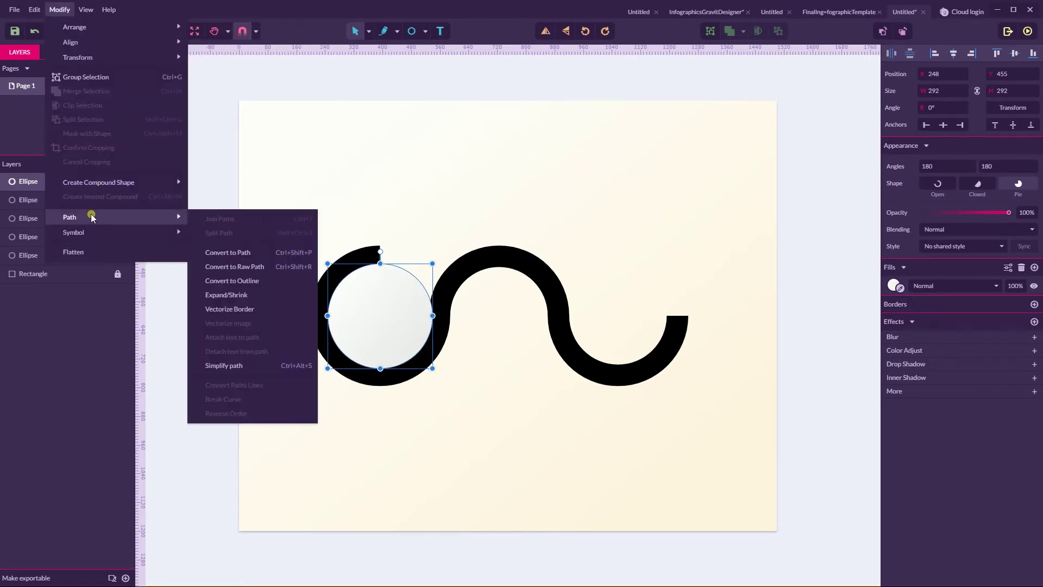
click(255, 298)
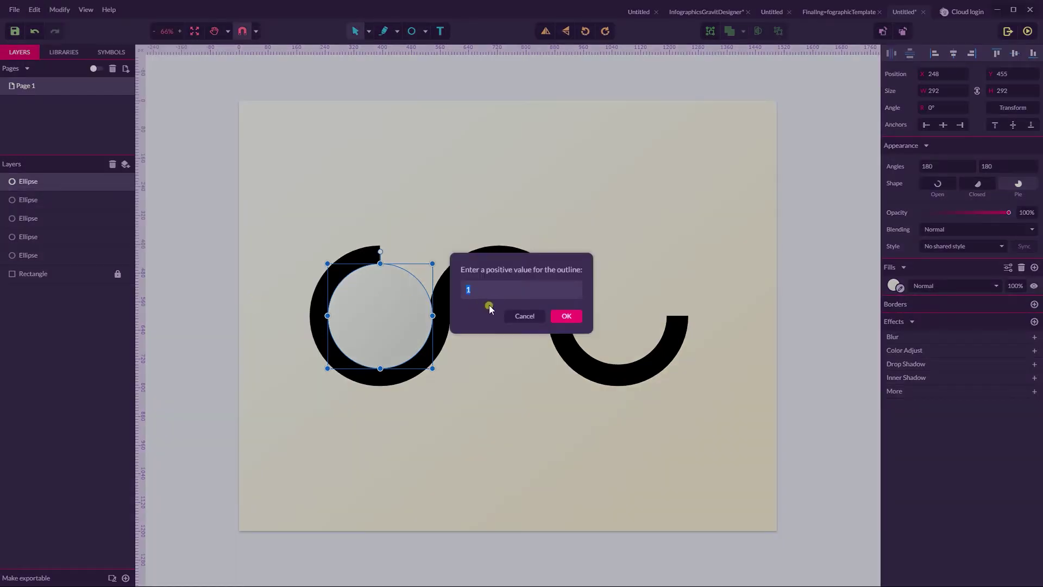
key(BackSpace)
text(-4)
click(565, 318)
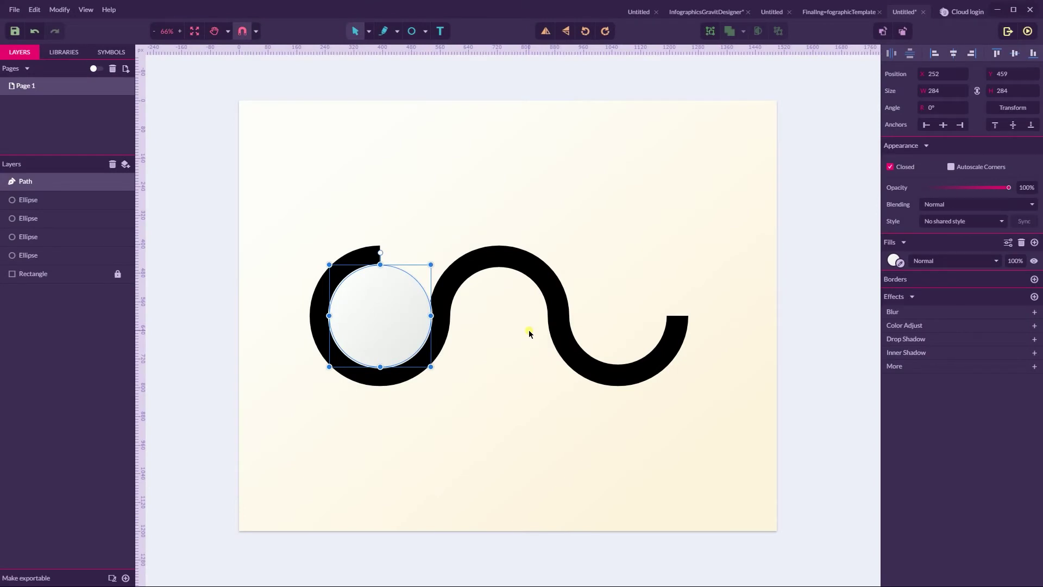
Step: Reverse the smaller circle's gradient stops for a bevelled edge
click(893, 260)
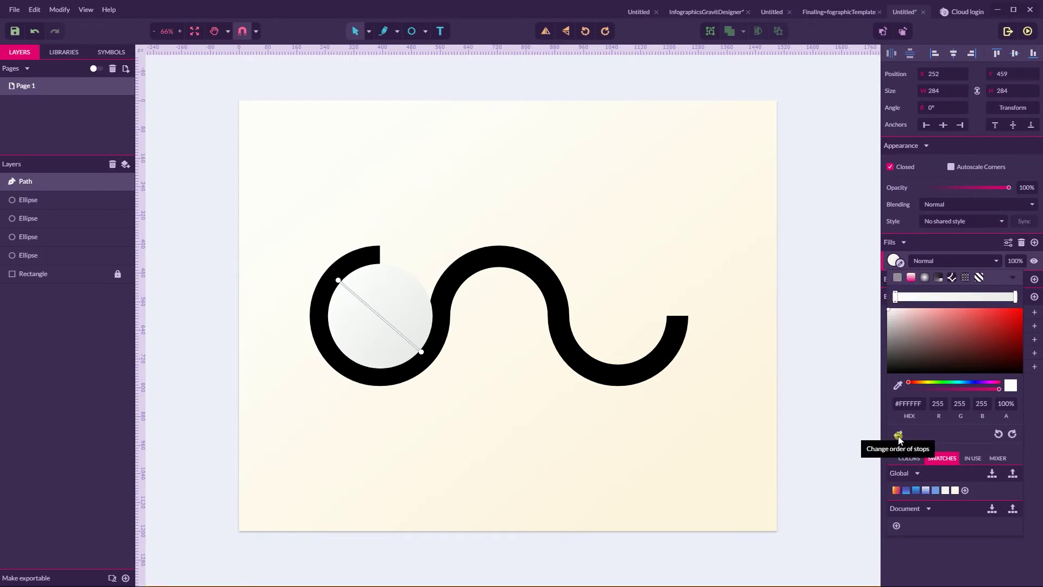
key(super+plus)
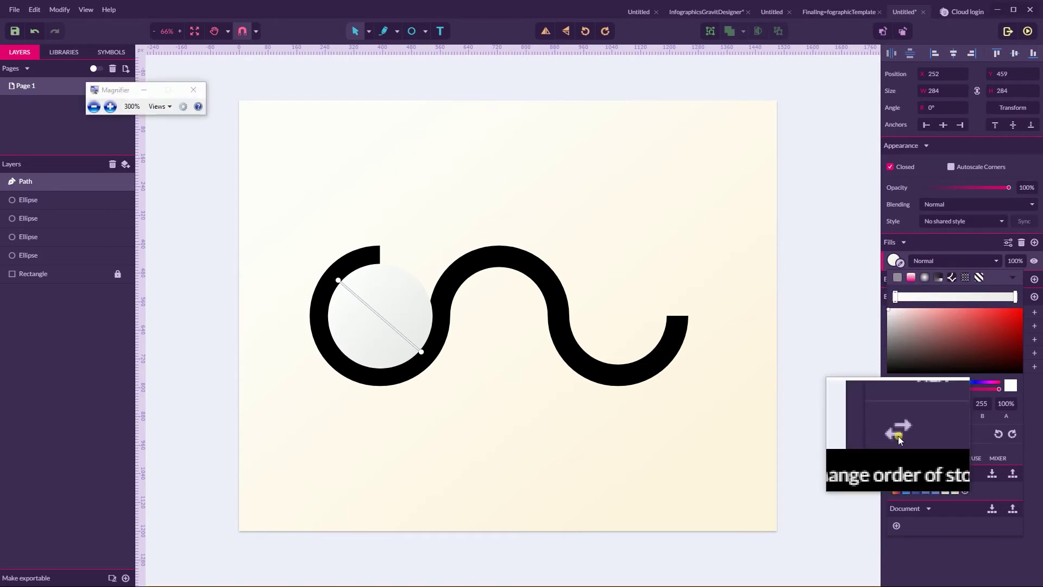
click(898, 435)
key(super+Escape)
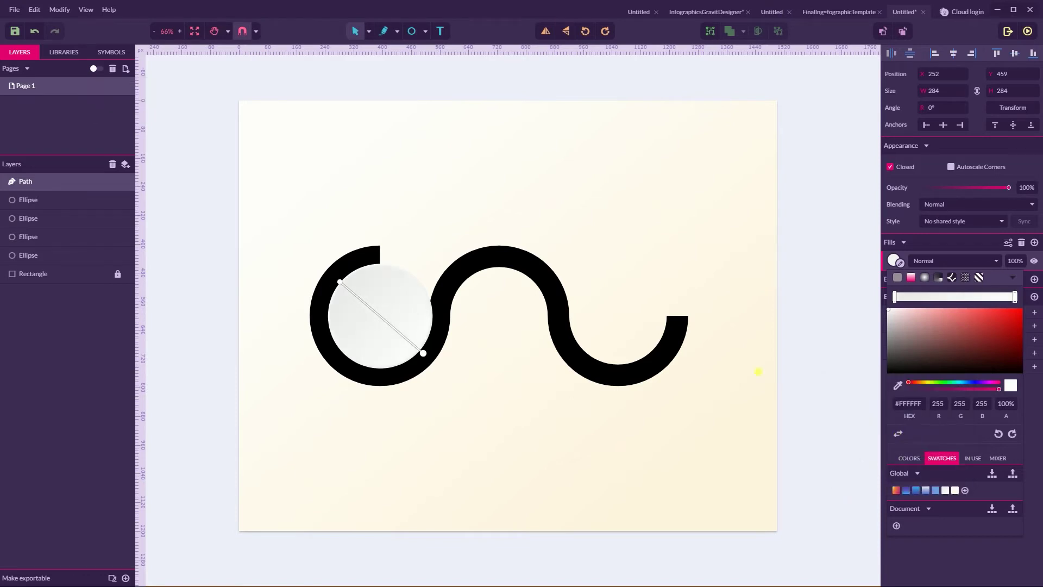
click(399, 170)
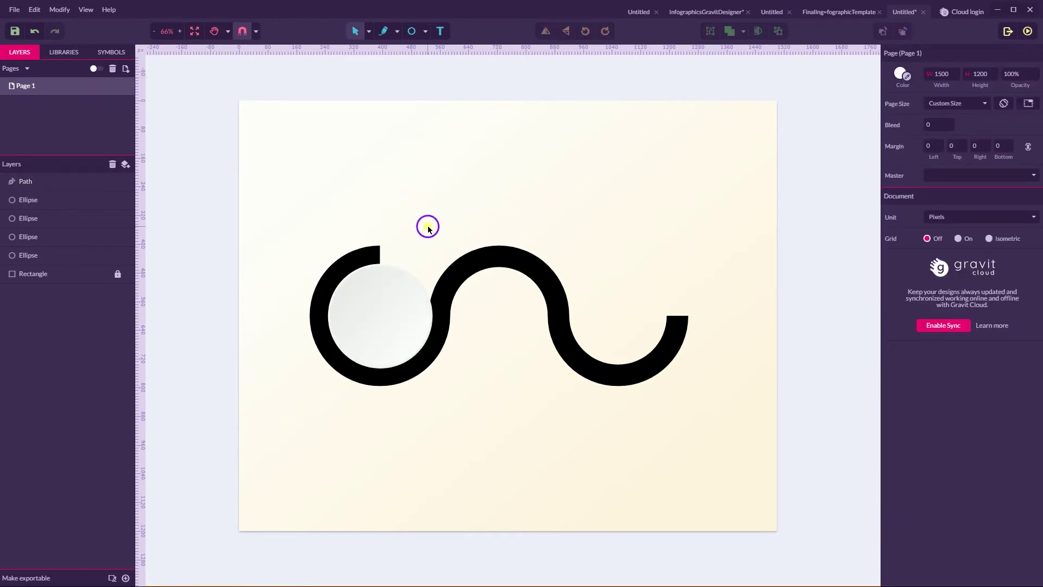
Step: Group the two plate circles and Alt-drag copies centred into the middle and right arcs
drag(427, 227, 389, 298)
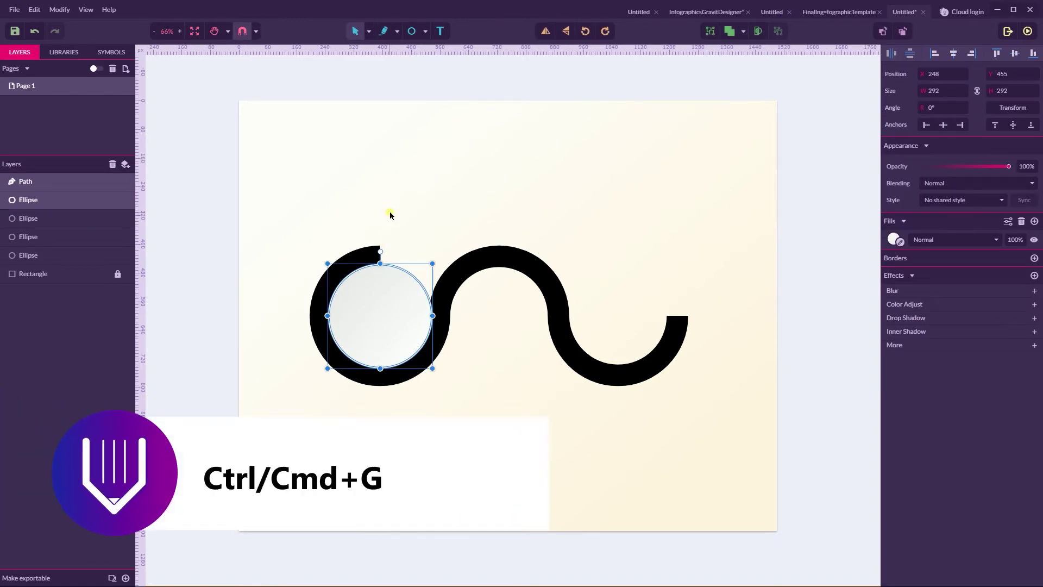
key(ctrl+g)
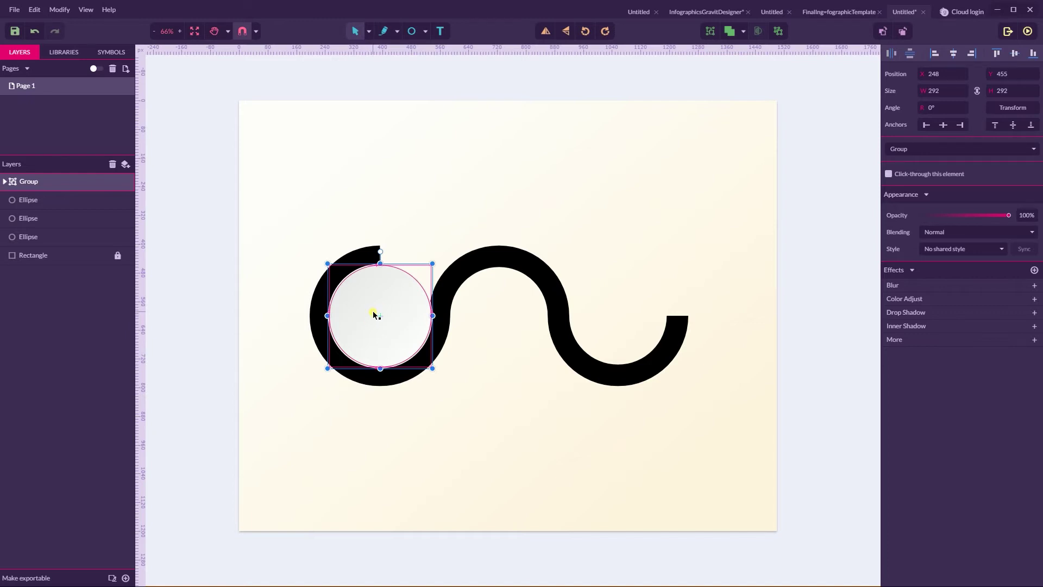
drag(374, 315, 489, 316)
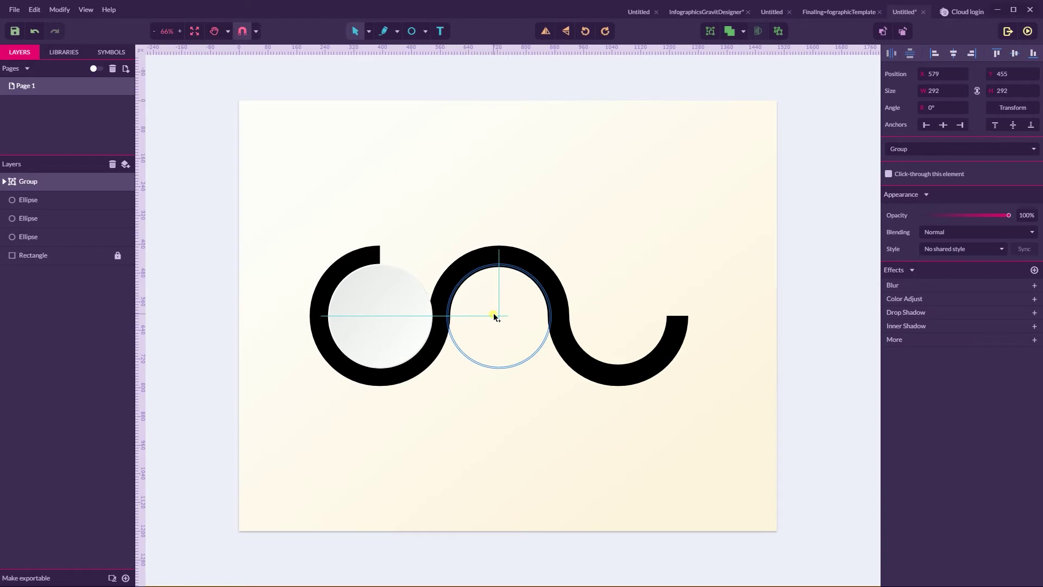
drag(494, 313, 493, 313)
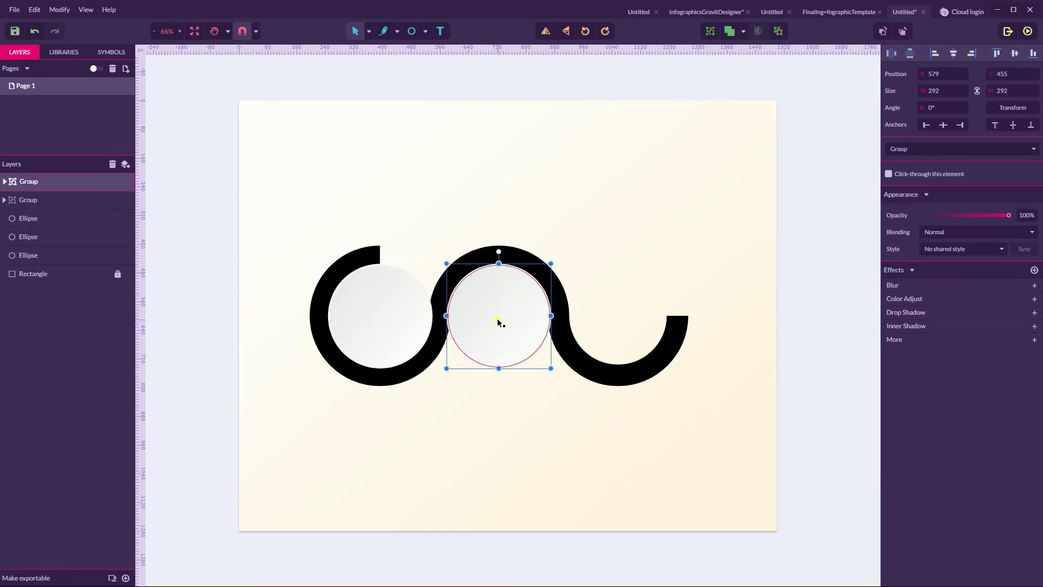
drag(500, 325, 618, 323)
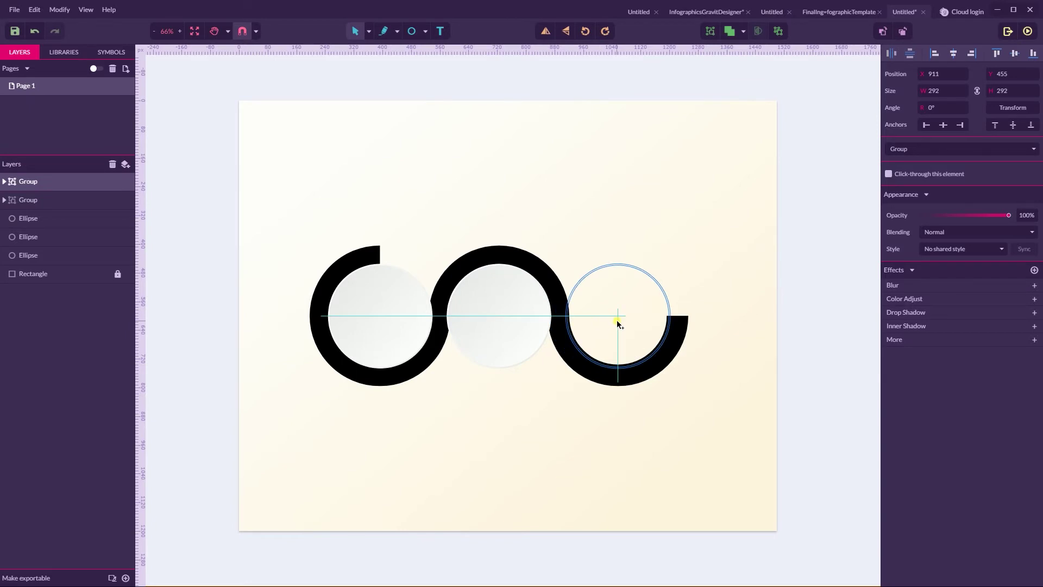
drag(618, 323, 617, 323)
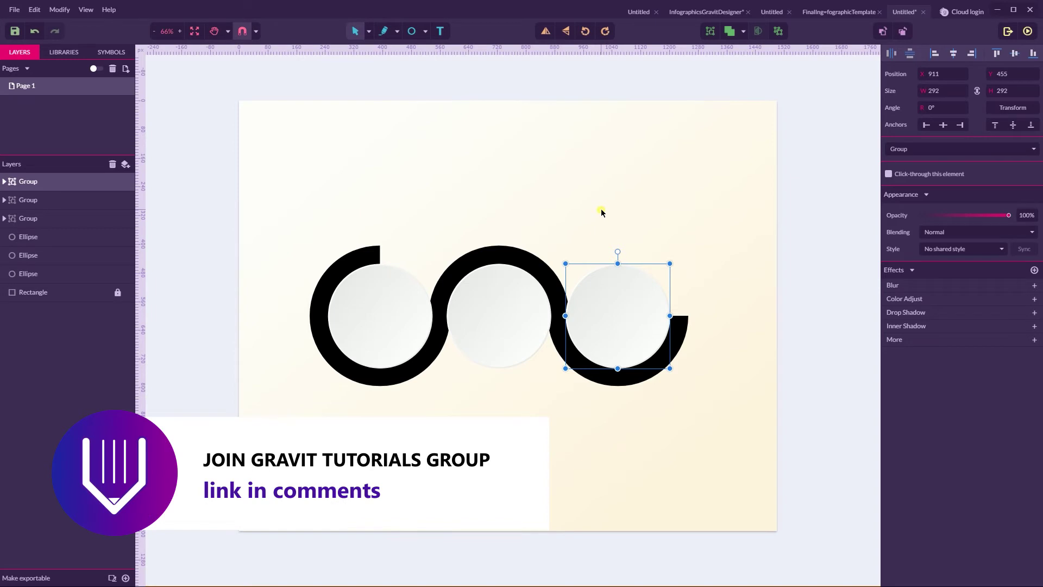
Step: Select the left, middle and right black arcs and Join Paths into one 996 × 332 path
click(598, 202)
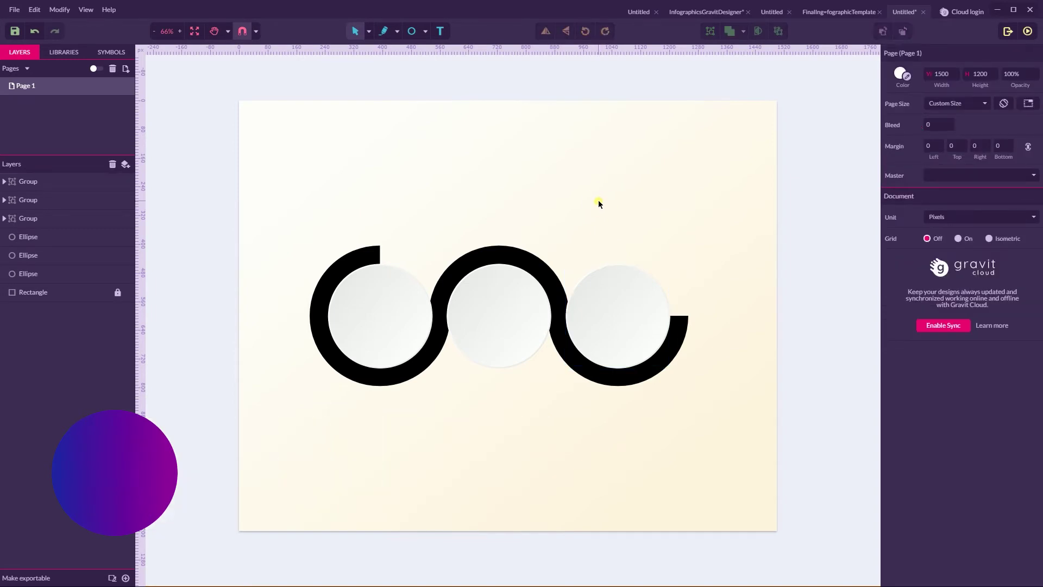
click(372, 246)
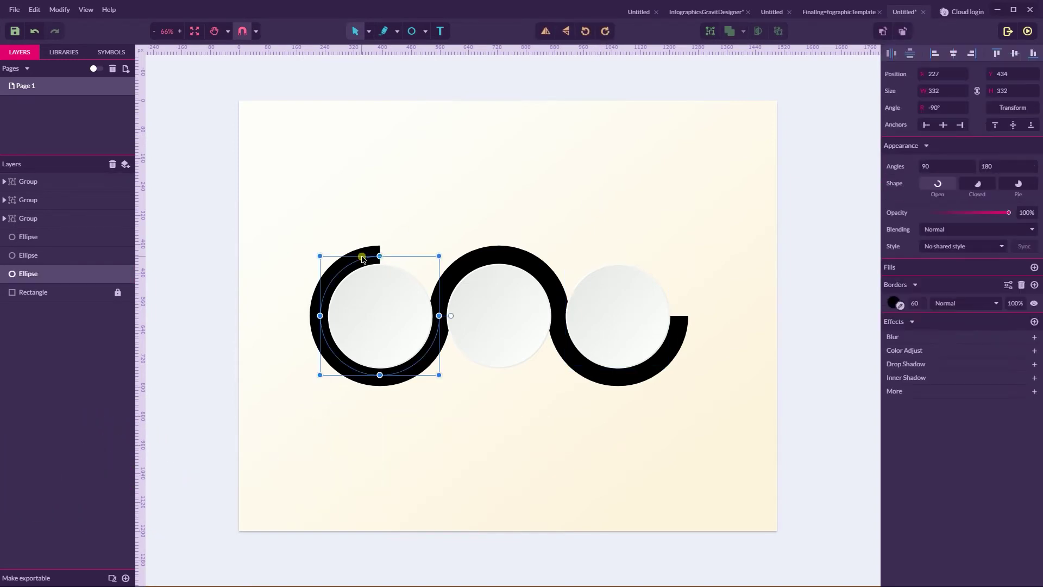
shift+click(513, 250)
shift+click(577, 367)
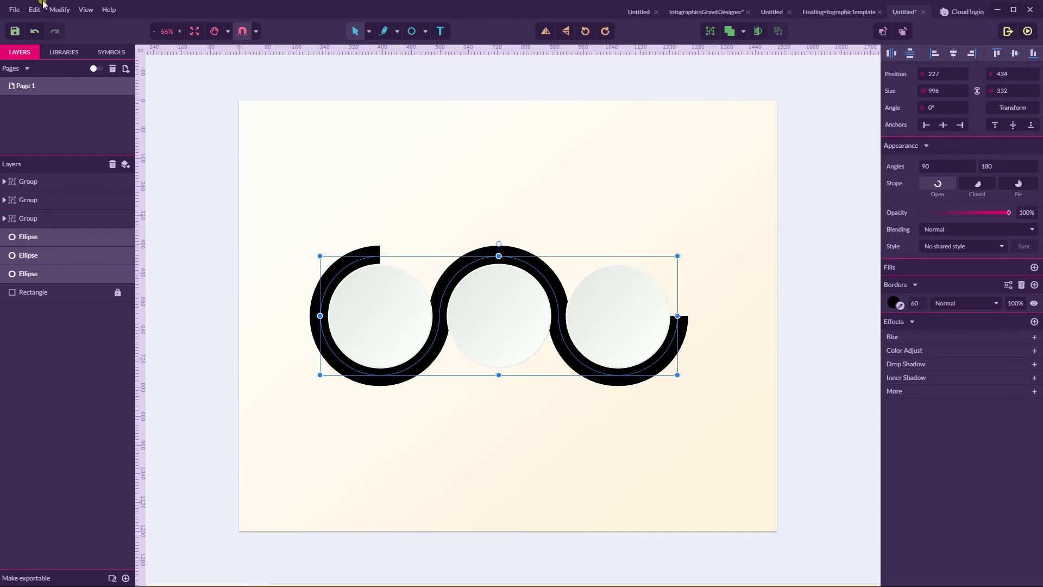
click(59, 10)
mouse_move(93, 220)
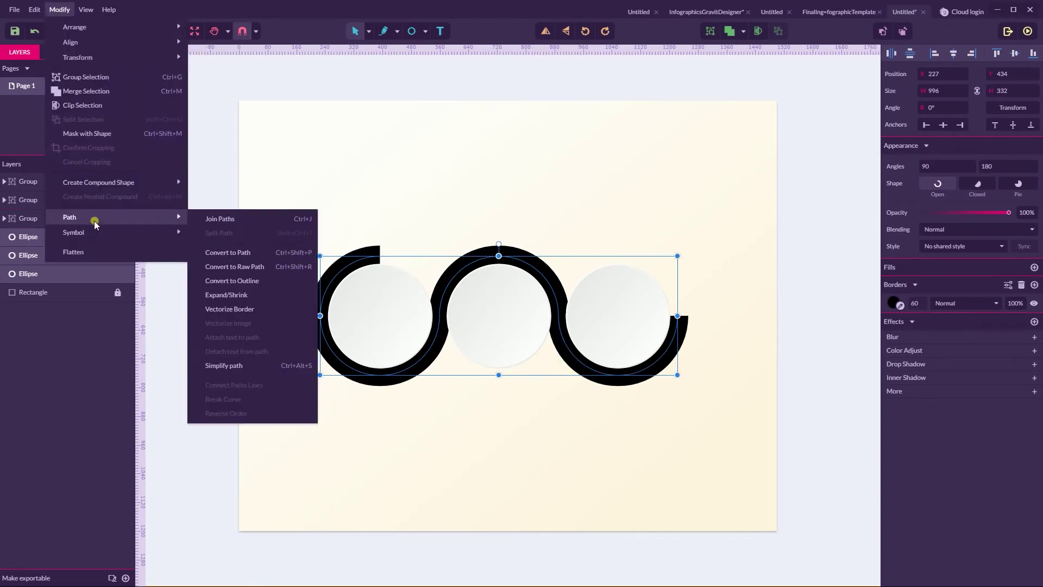
click(208, 220)
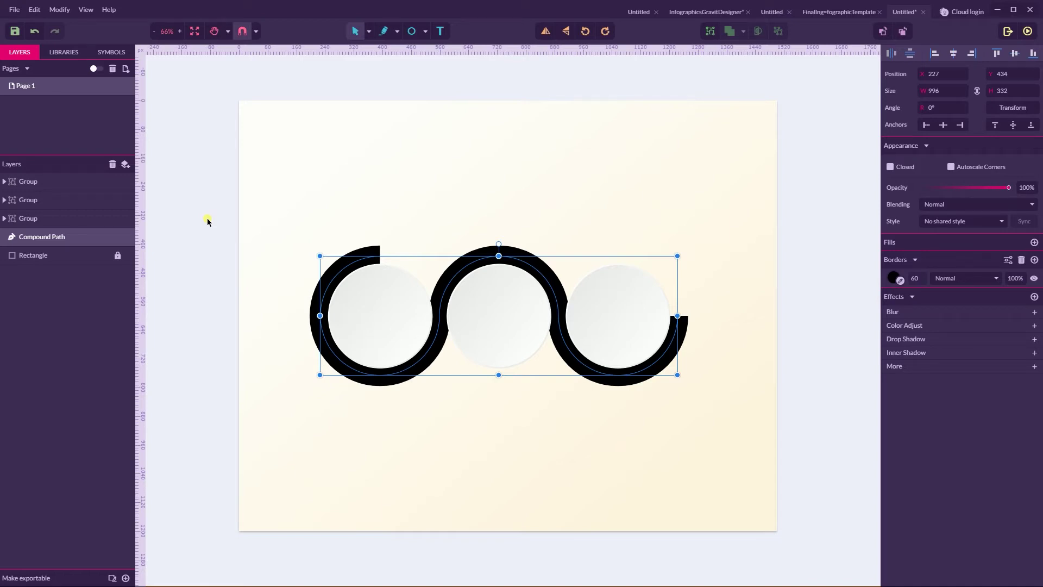
Step: Make the arcs' border an angular gradient from orange #F67A33 to pink #F2447B
click(891, 279)
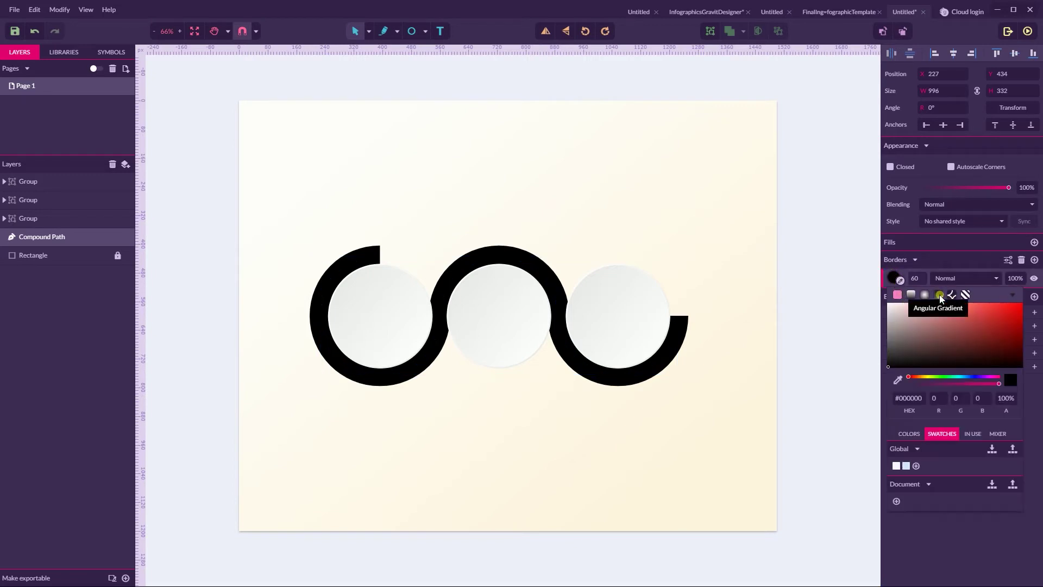
key(super+plus)
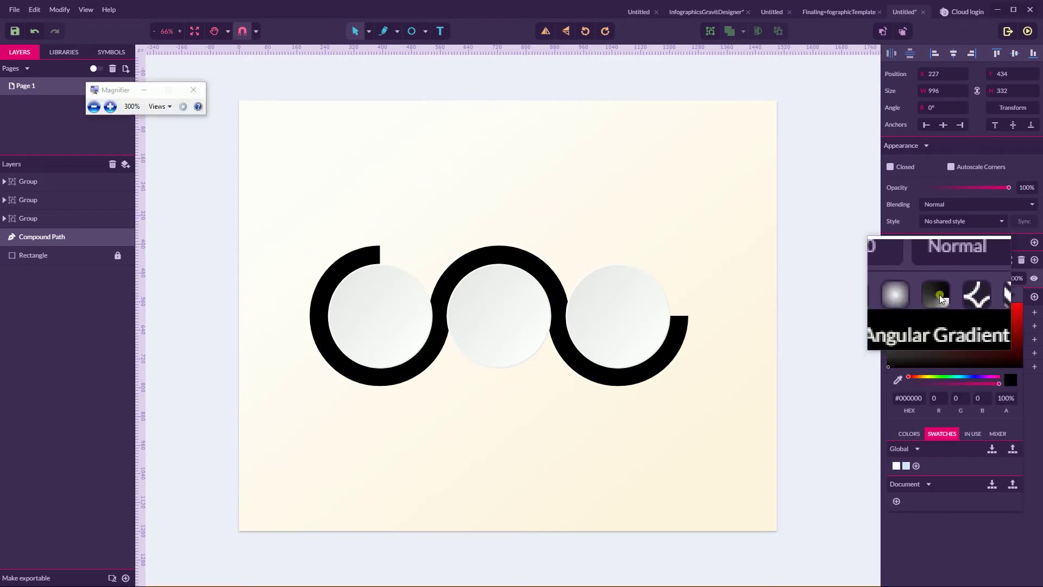
key(super+Escape)
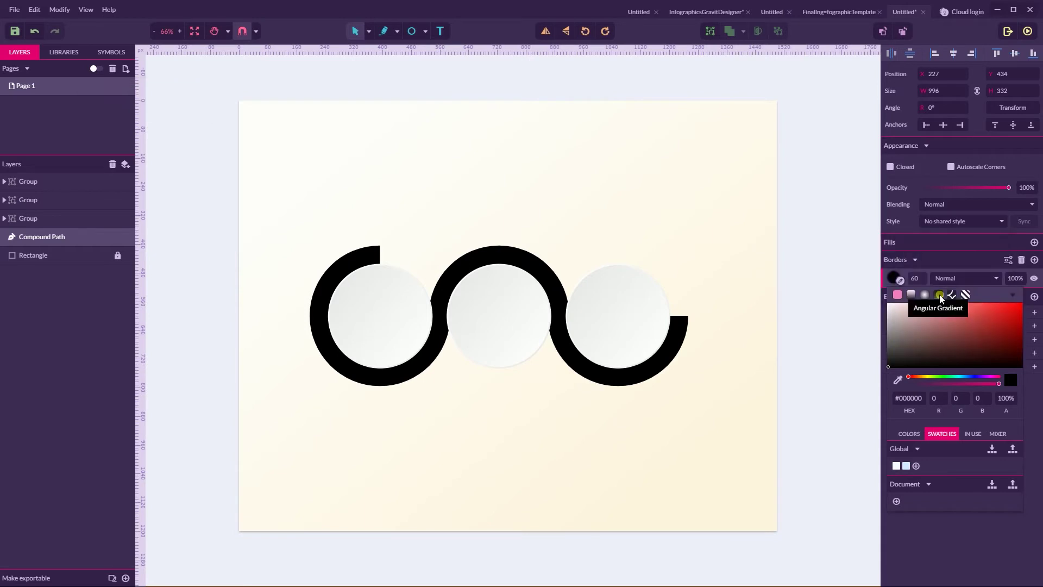
click(939, 295)
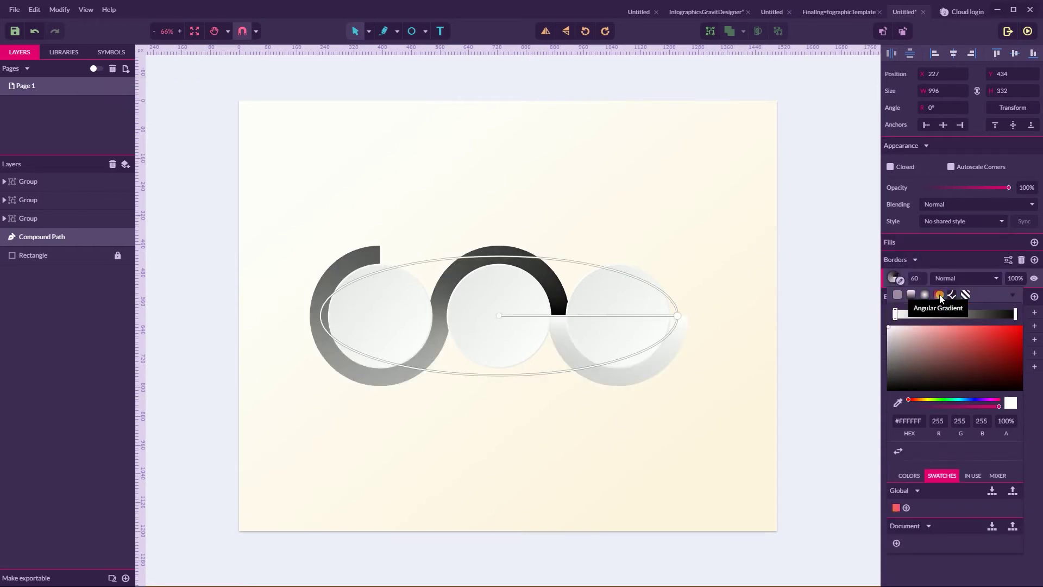
click(897, 508)
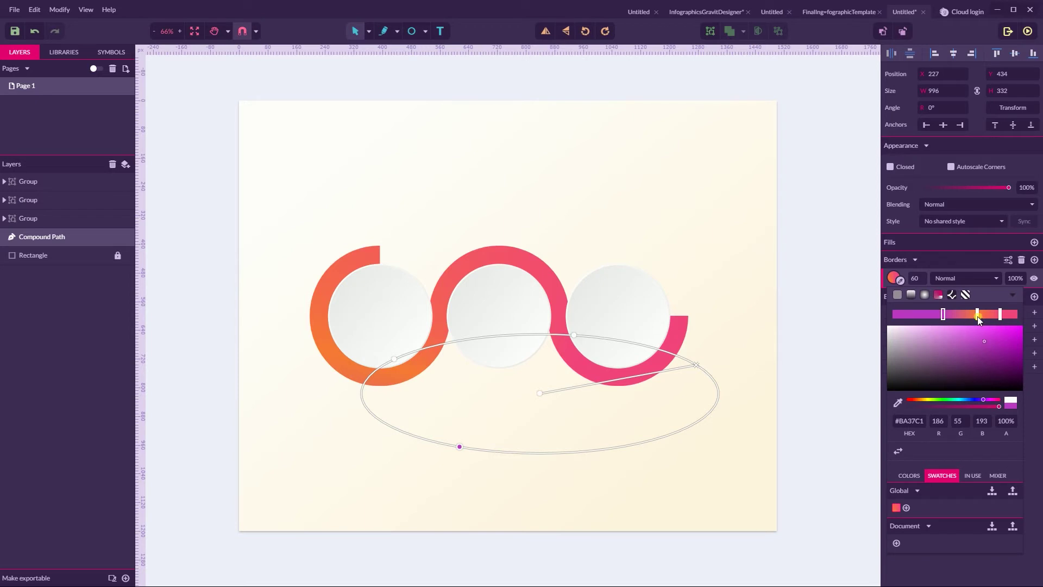
click(977, 316)
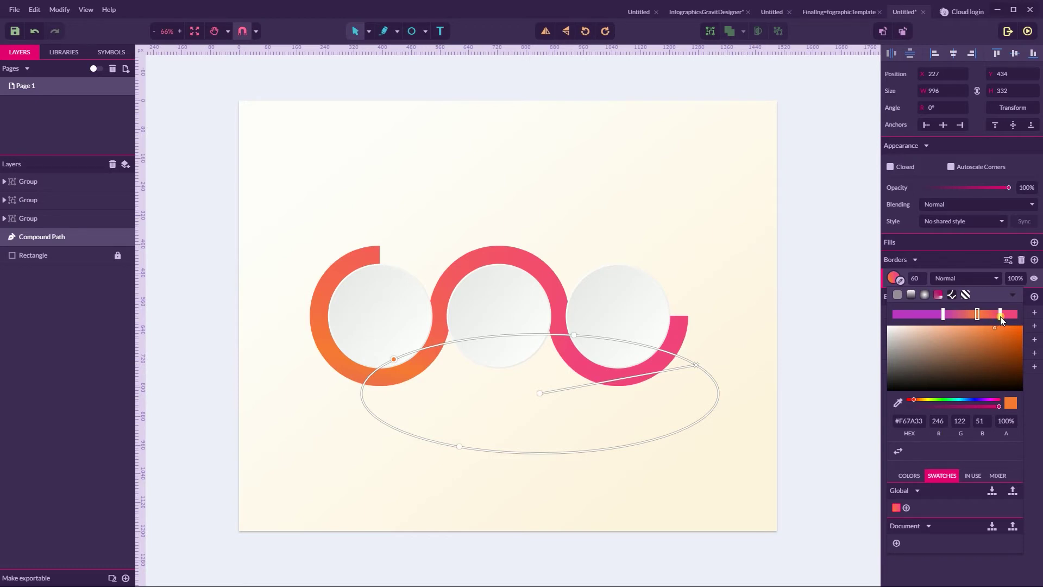
click(1000, 314)
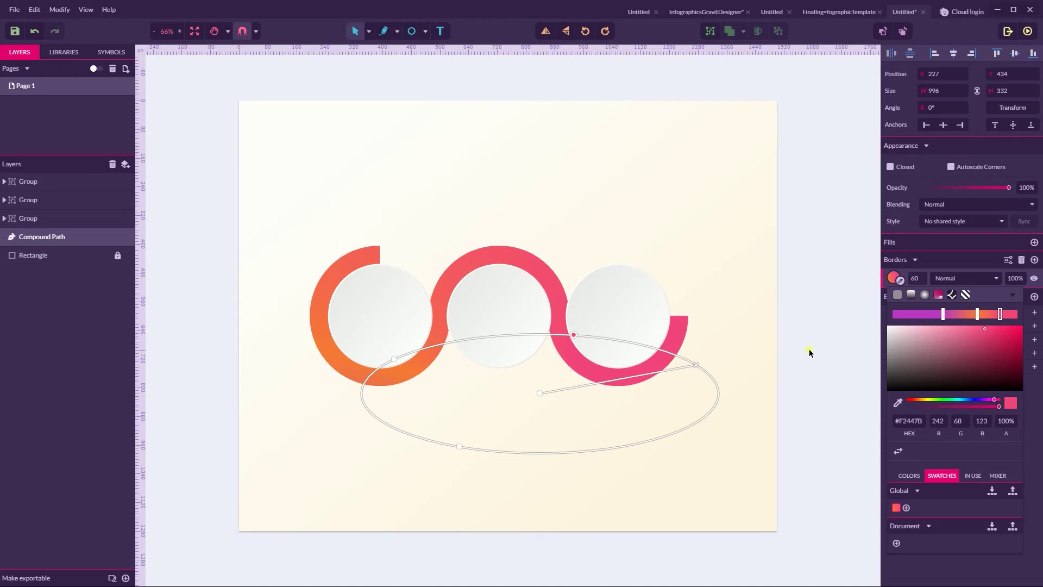
Step: Add an inner shadow to the rings with 35% opacity and a Y offset of 5
click(522, 259)
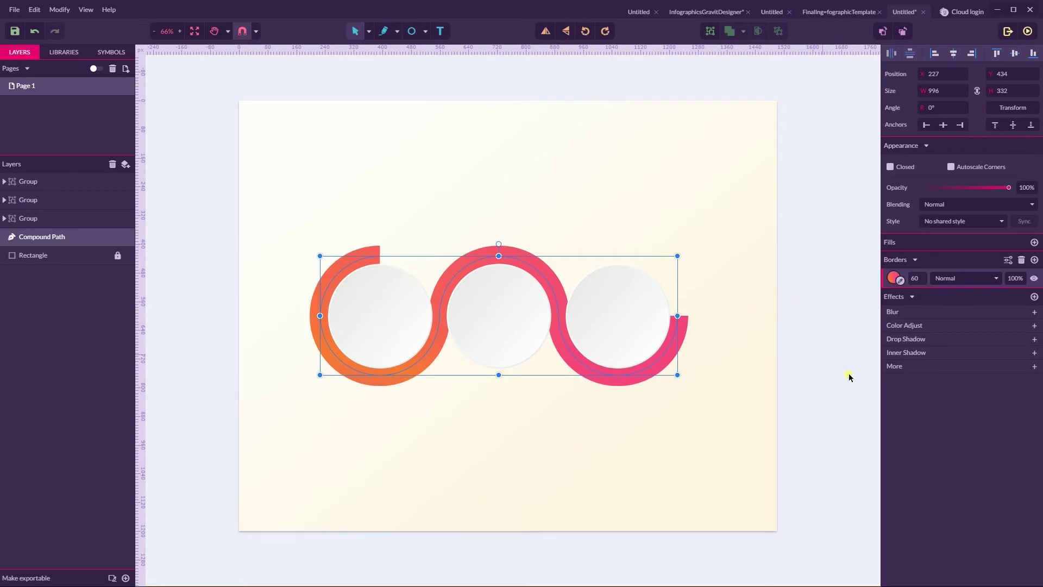
click(912, 353)
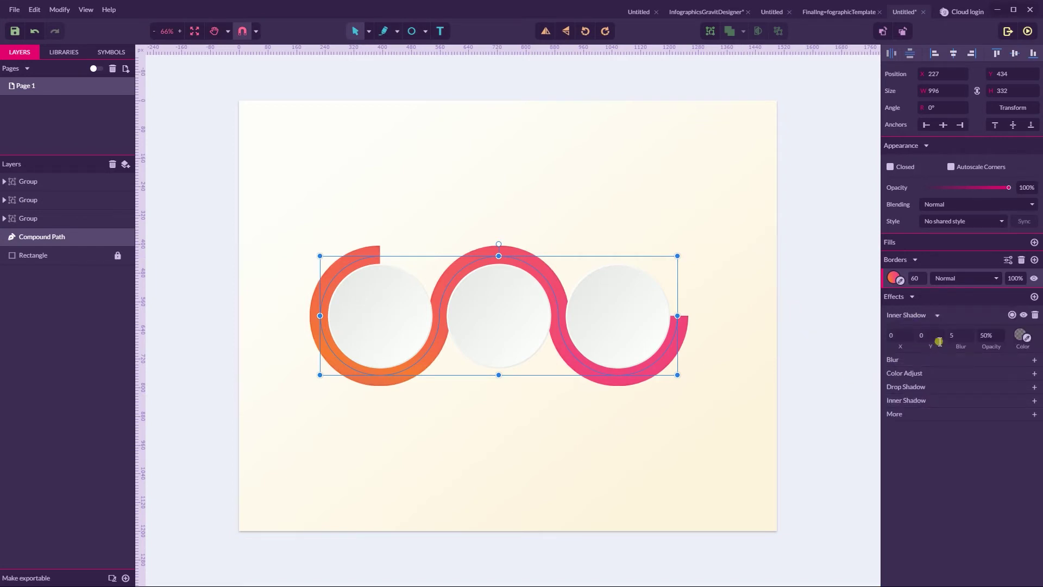
click(989, 335)
text(10%)
key(BackSpace)
text(35)
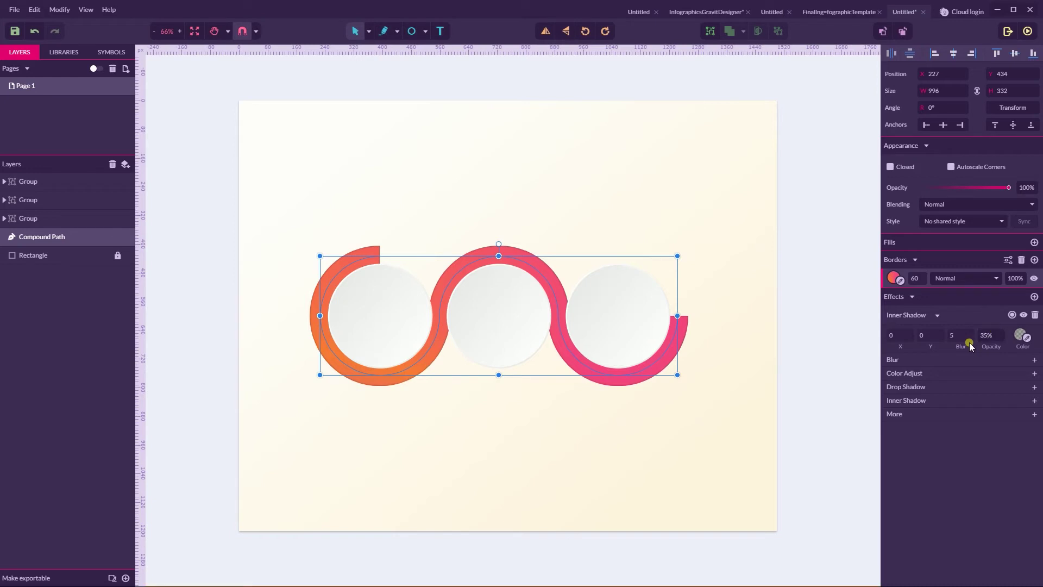
click(935, 339)
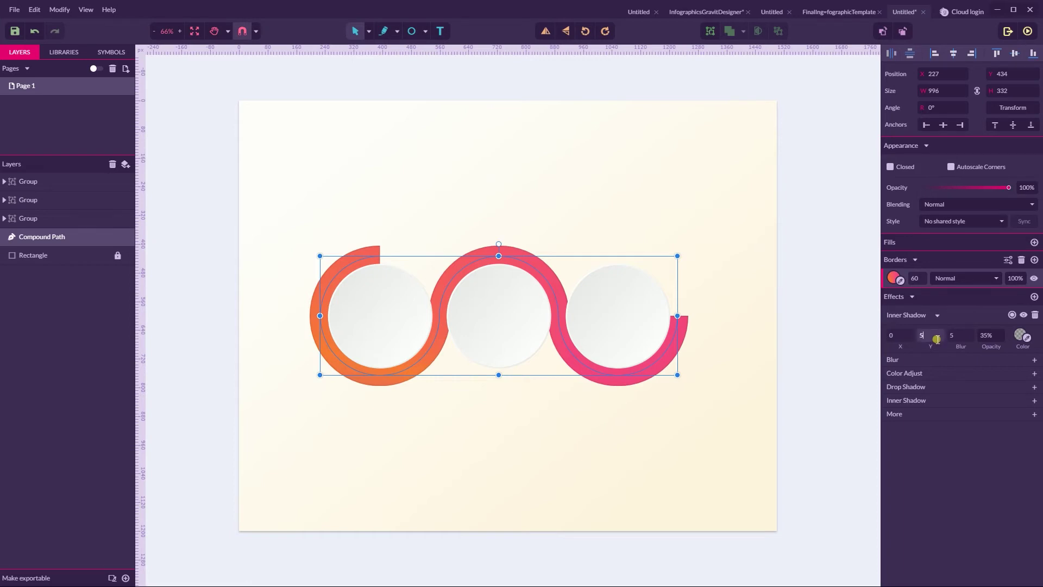
key(Return)
click(645, 244)
click(541, 262)
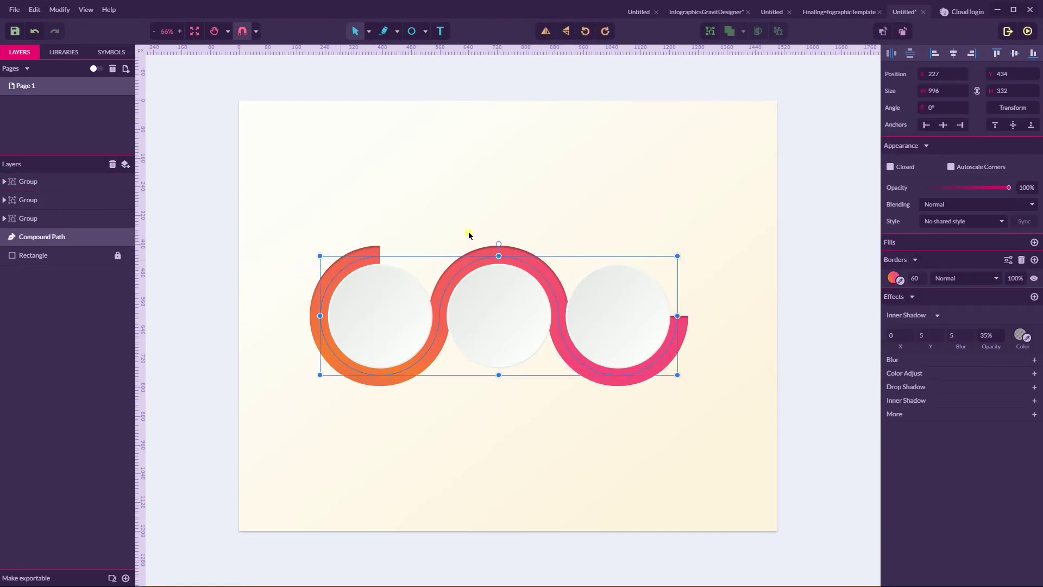
Step: Add a second inner shadow to the rings with Y offset -5 and 20% opacity
click(921, 400)
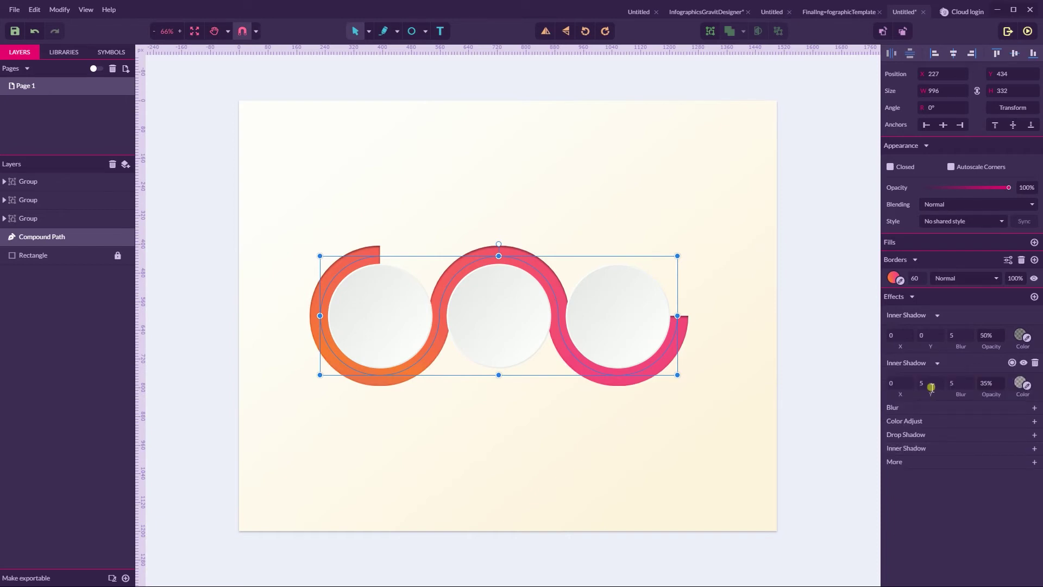
click(930, 387)
click(934, 336)
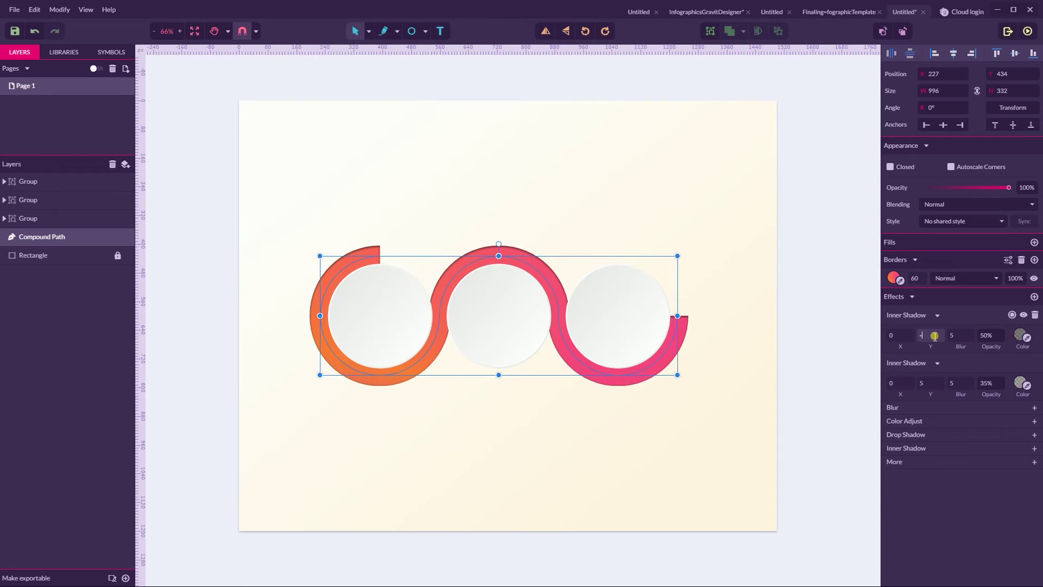
key(Return)
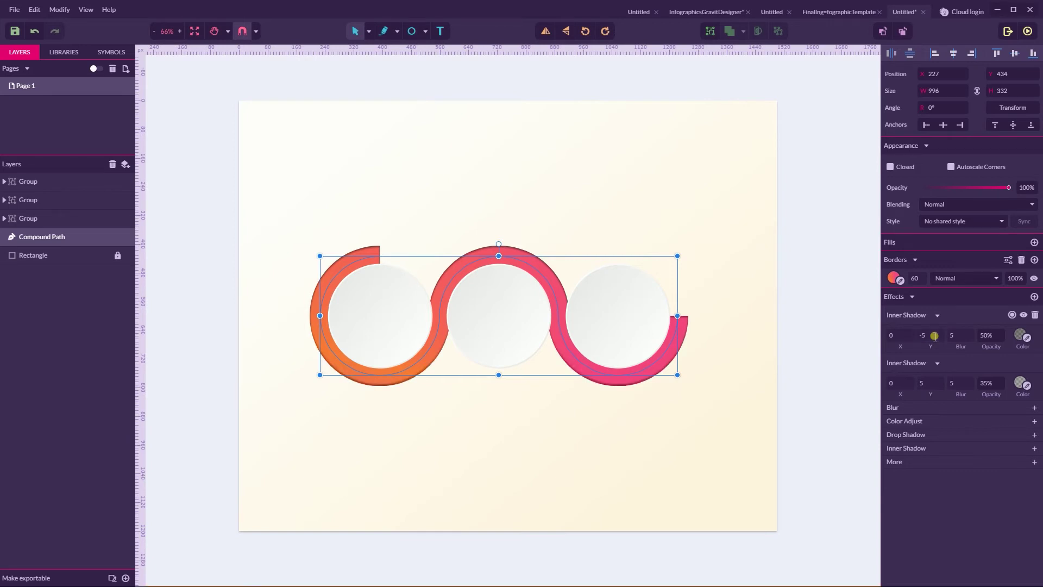
click(989, 336)
drag(992, 338, 975, 341)
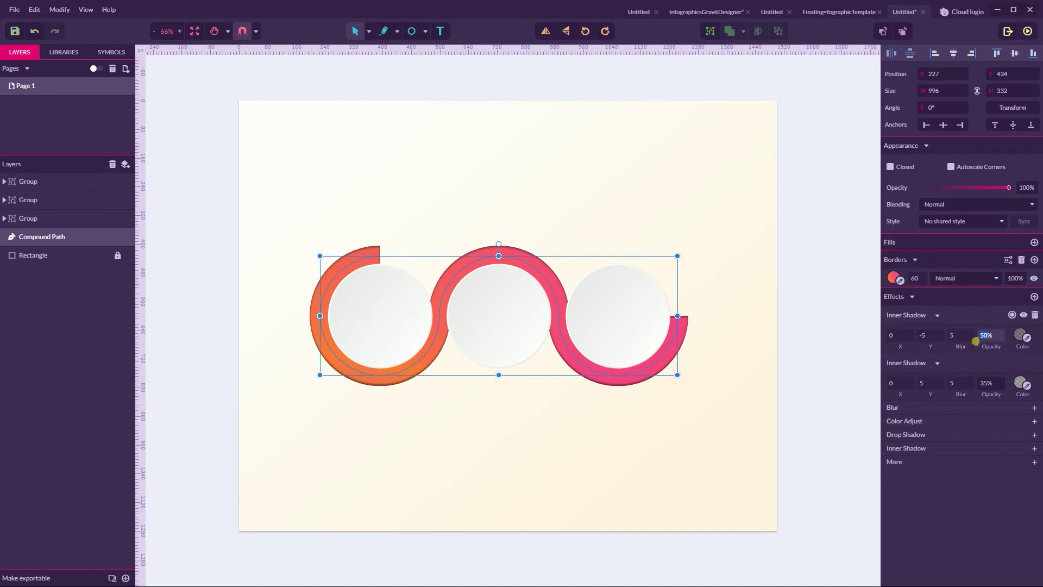
key(BackSpace)
text(20)
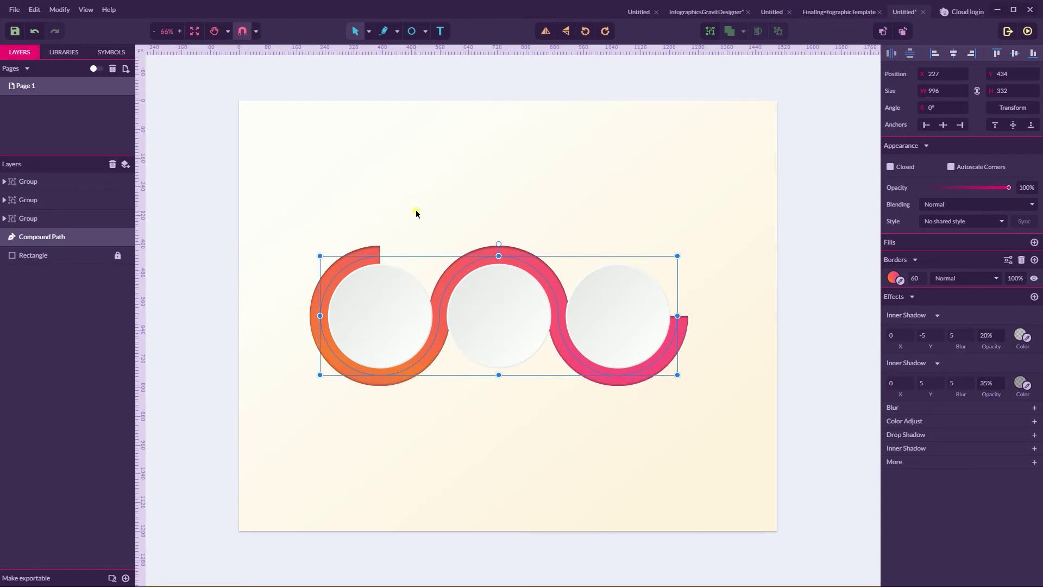
click(453, 172)
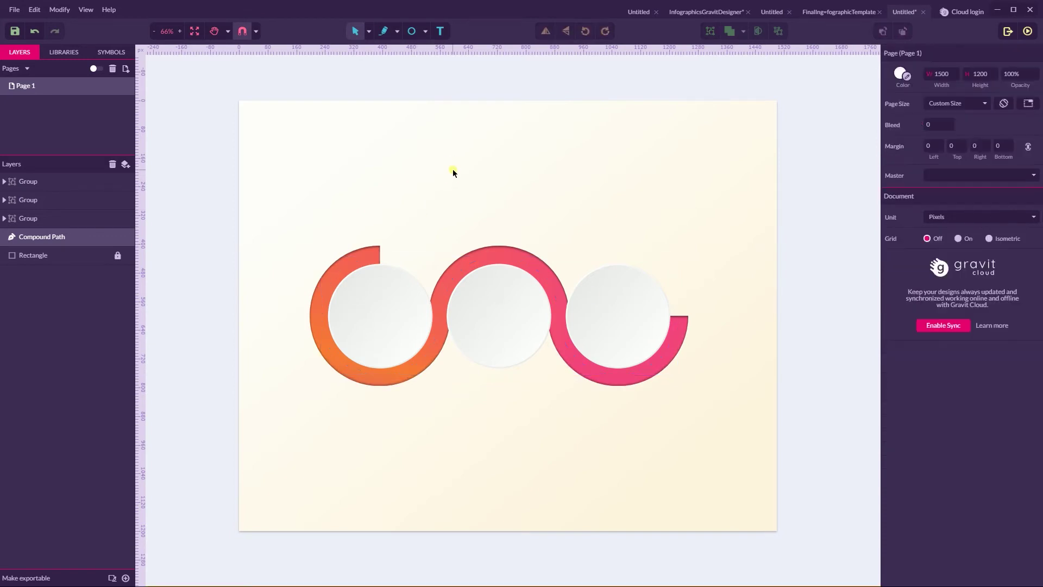
click(510, 353)
Step: Select all three plates, add a drop shadow, and push its vertical offset downward
shift+click(380, 332)
shift+click(611, 314)
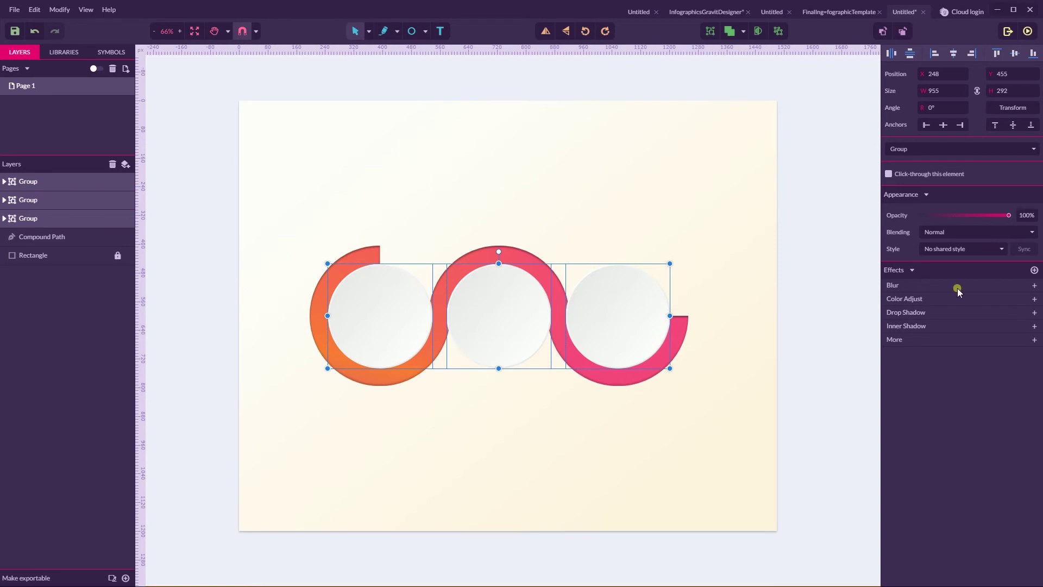
click(908, 312)
click(932, 313)
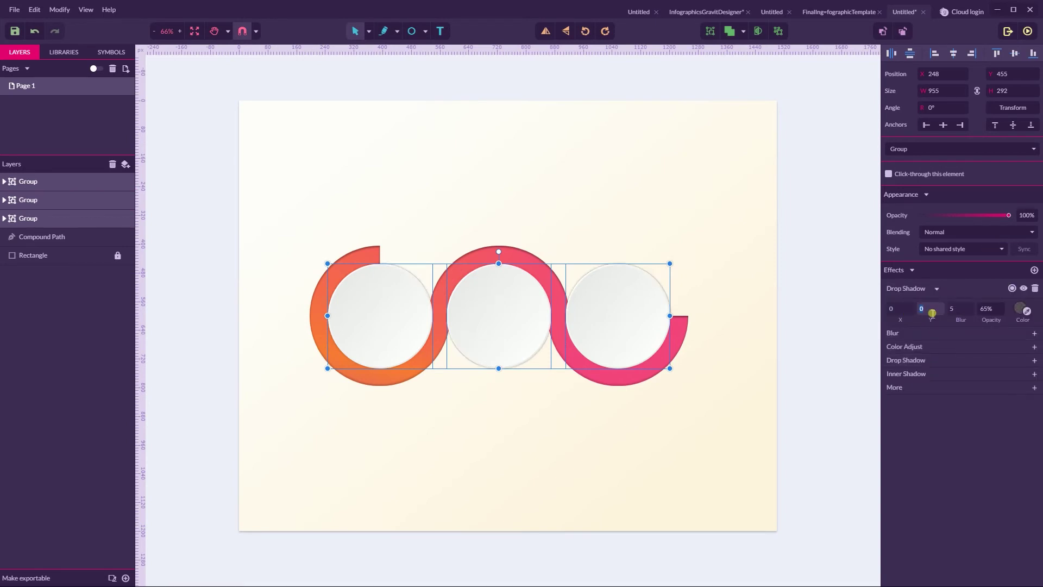
text(1)
key(Up)
key(Up)
key(Up)
key(Up)
key(Up)
key(Up)
key(Up)
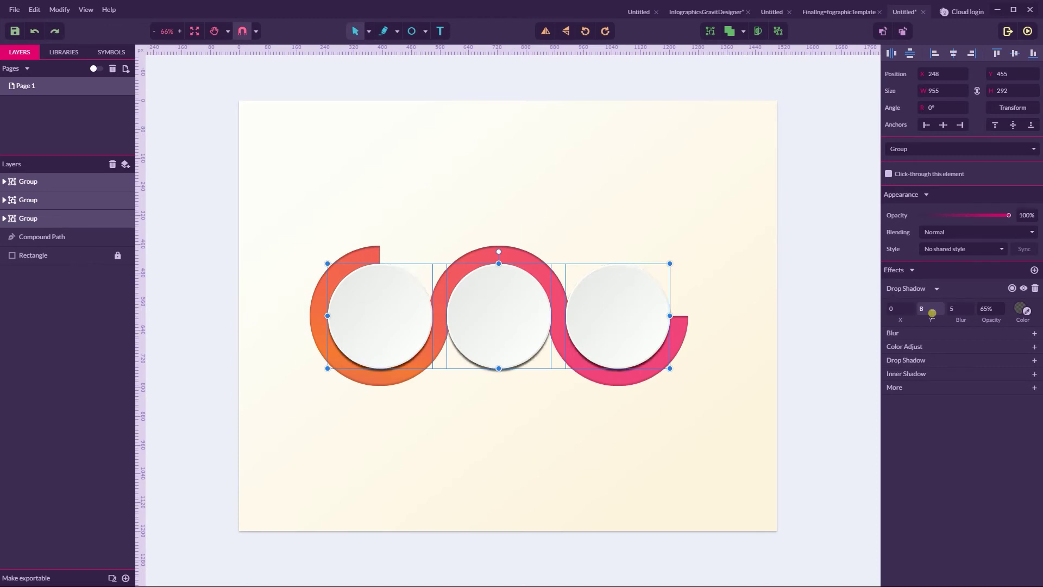
key(Up)
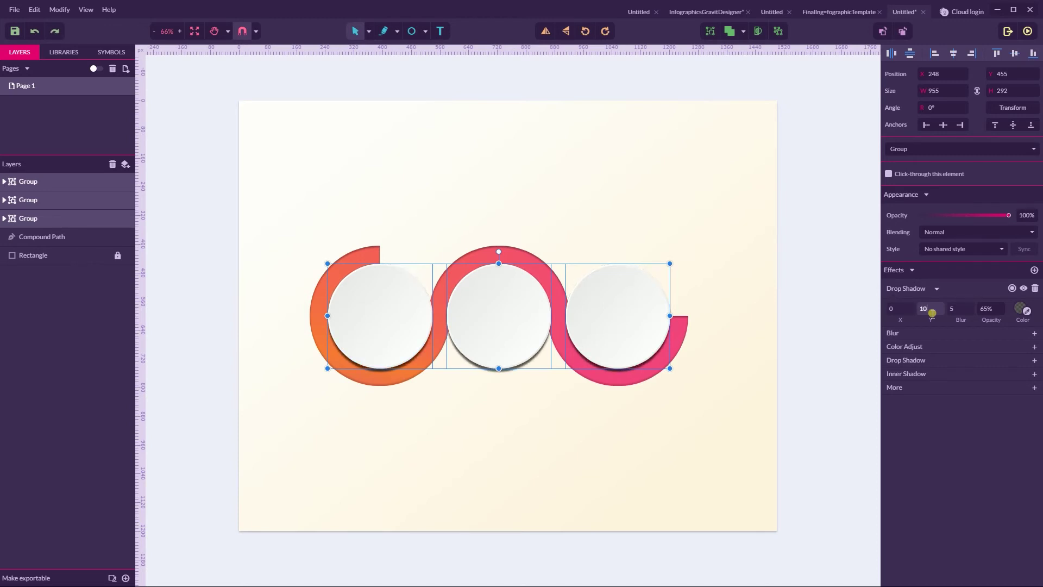
Step: Undo a stray path, then set the drop shadow's X offset to 4 and blur to 9
click(906, 313)
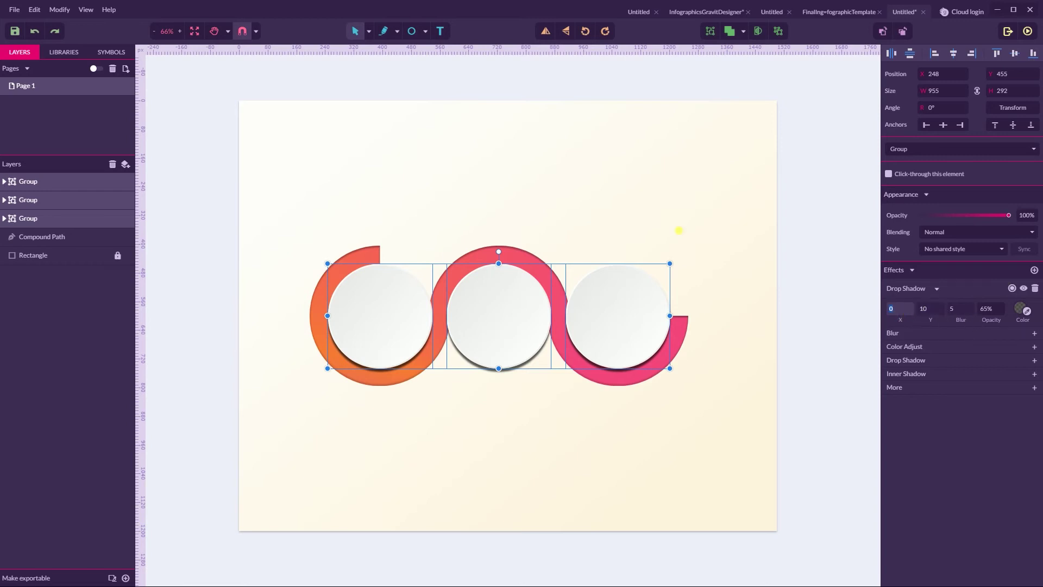
click(383, 31)
click(268, 128)
mouse_move(336, 201)
mouse_down()
mouse_move(328, 176)
mouse_move(295, 193)
mouse_move(326, 193)
mouse_up()
key(Escape)
key(ctrl+z)
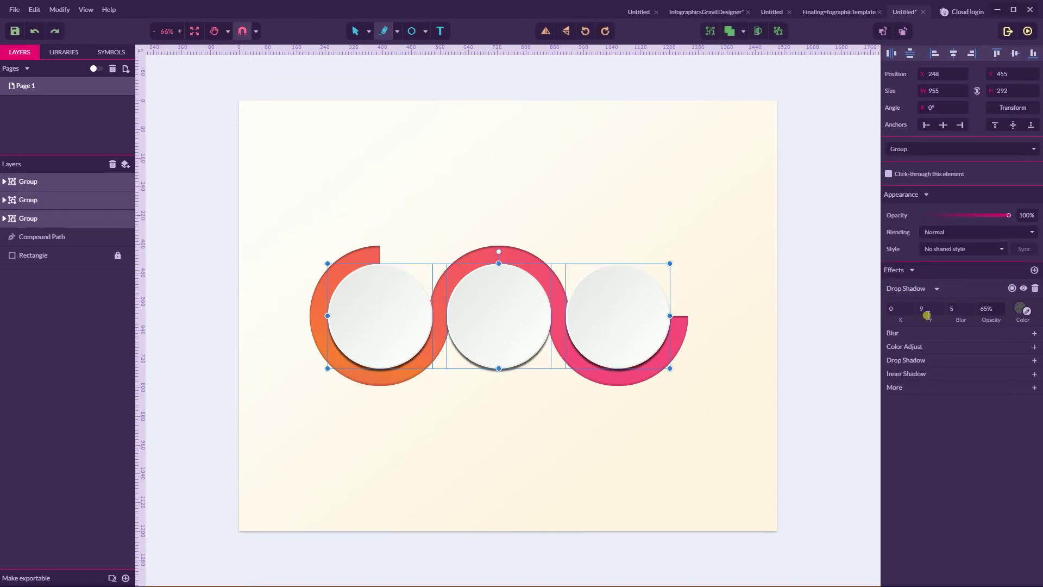
click(912, 314)
text(4)
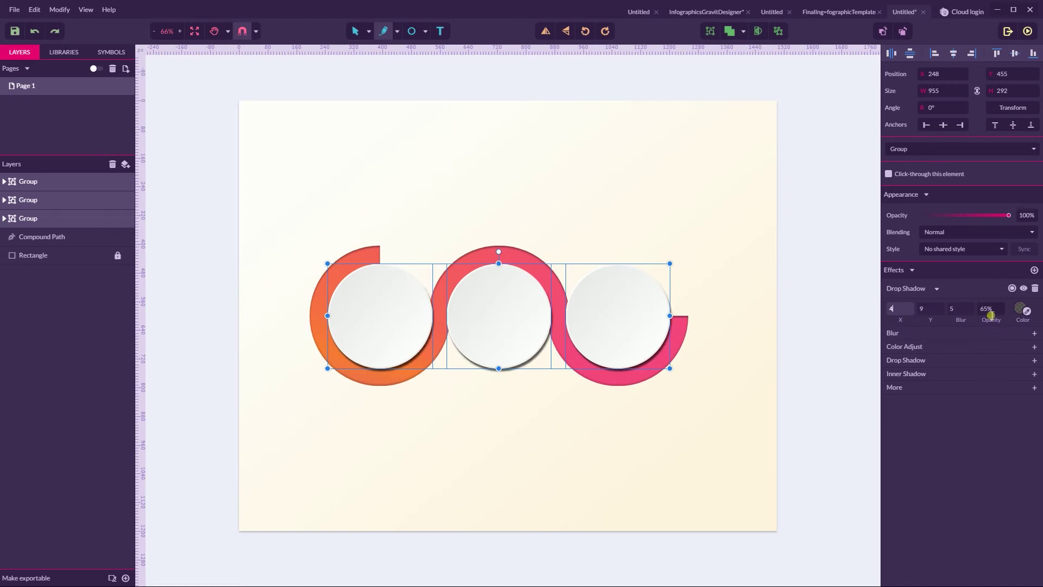
click(961, 314)
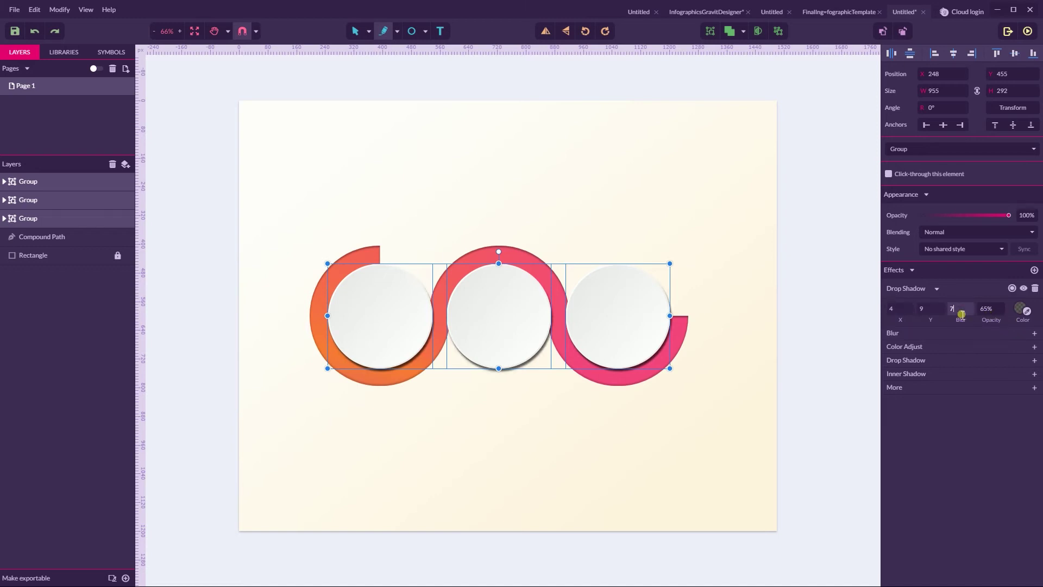
text(9)
Step: Set the drop shadow opacity to 45% and return to the selection tool
click(981, 310)
click(985, 312)
key(BackSpace)
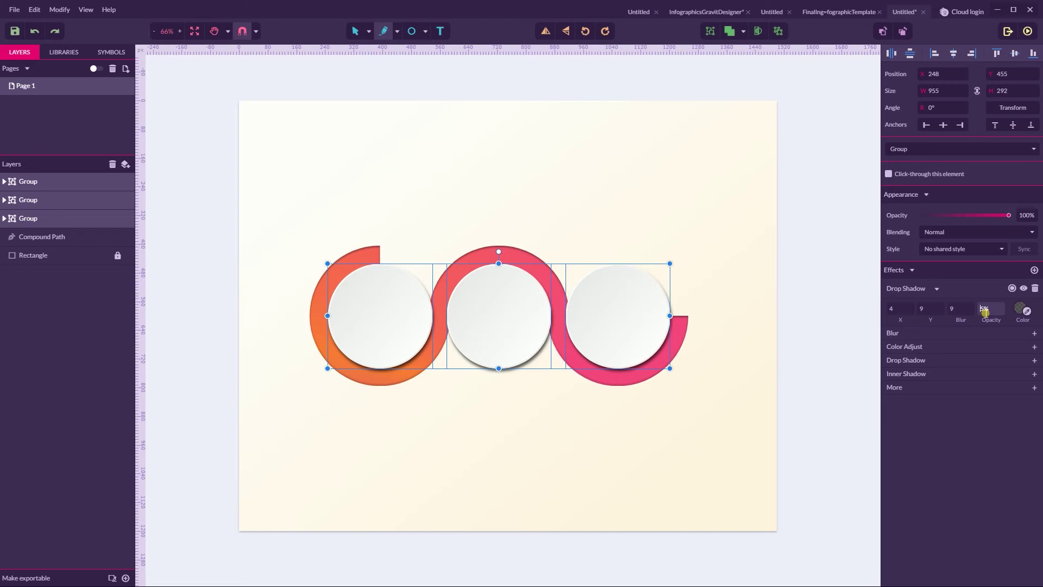
text(4)
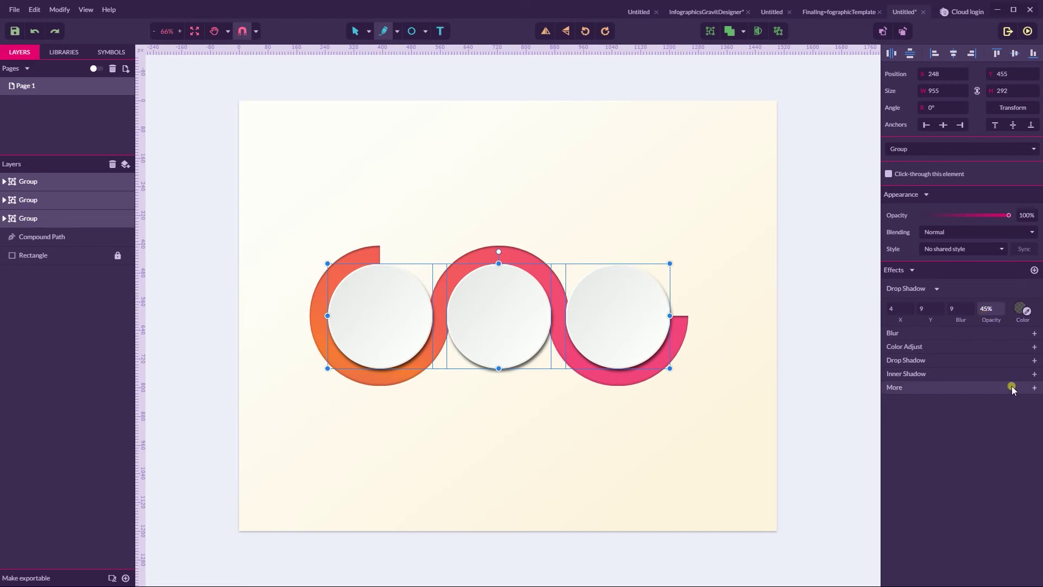
key(Return)
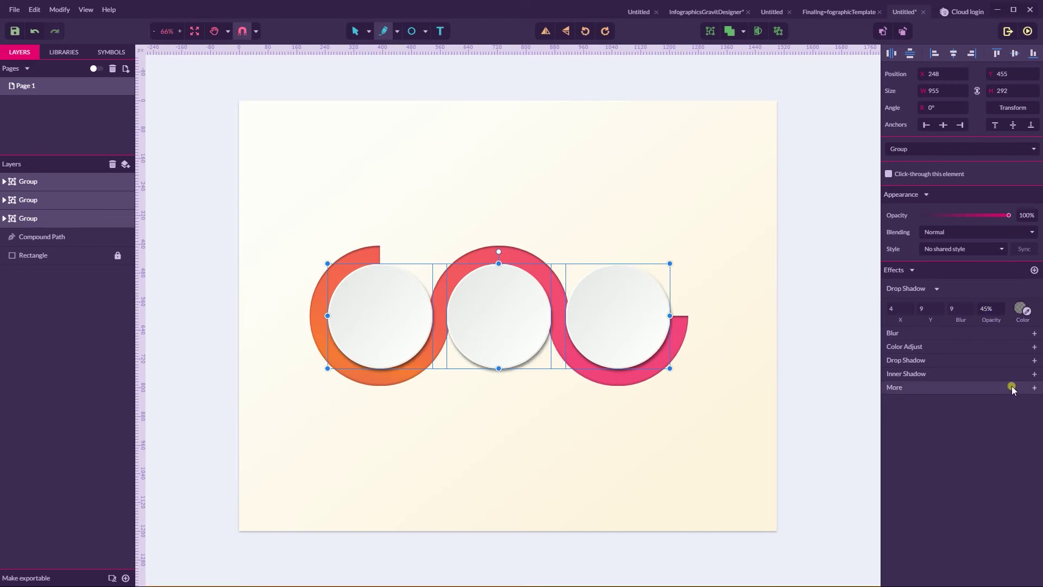
click(368, 31)
click(382, 47)
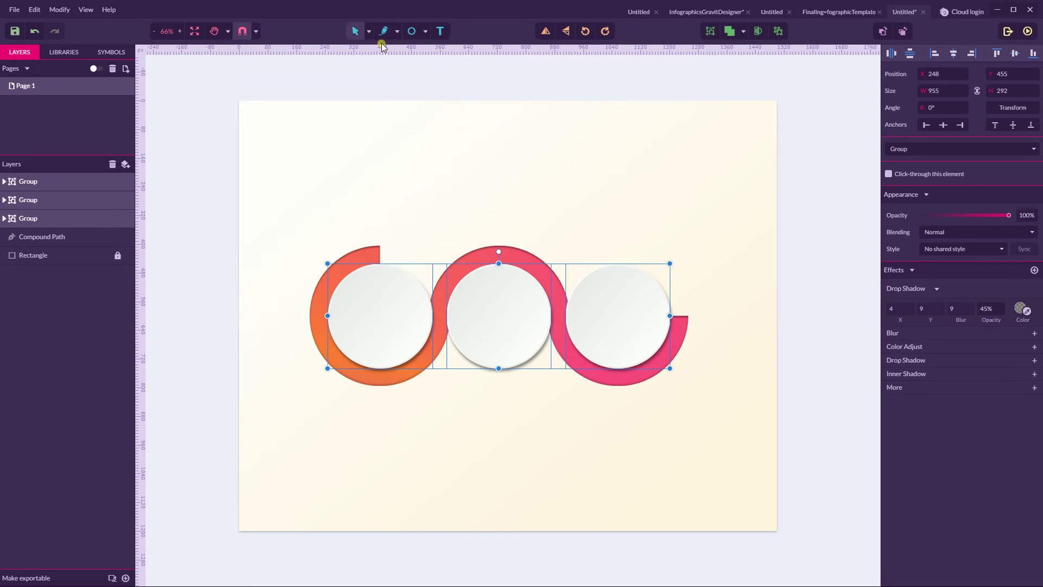
click(431, 94)
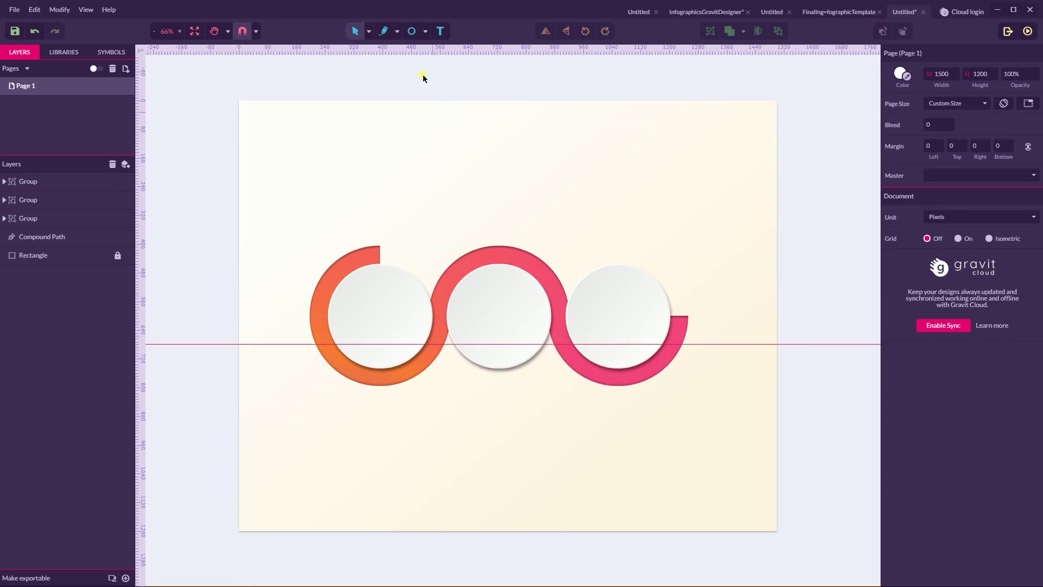
Step: Drag two horizontal guides through the circles' centres, fine-tune their positions, and show Libraries
drag(415, 51, 411, 306)
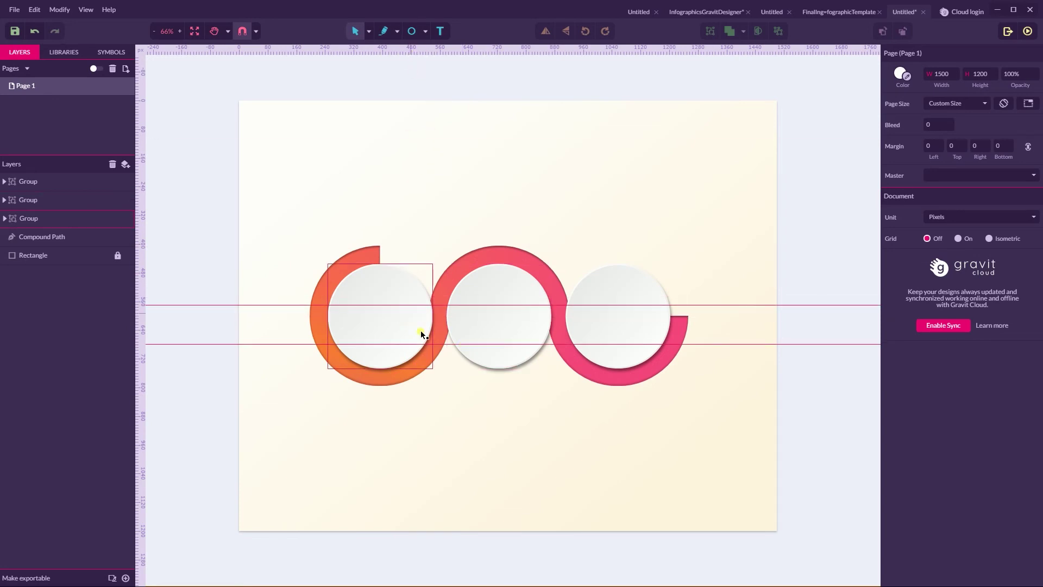
drag(306, 344, 305, 339)
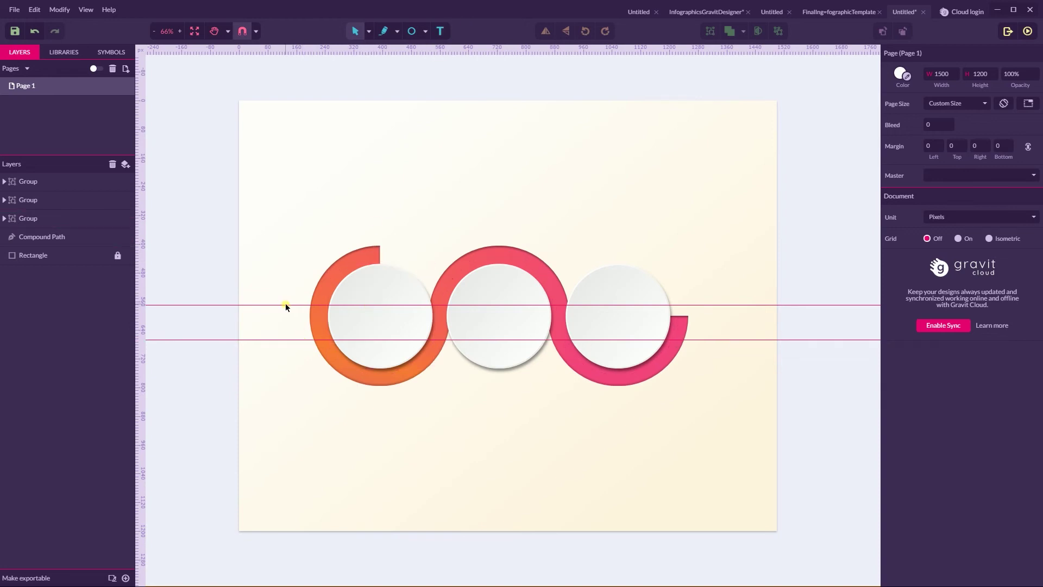
drag(284, 304, 286, 309)
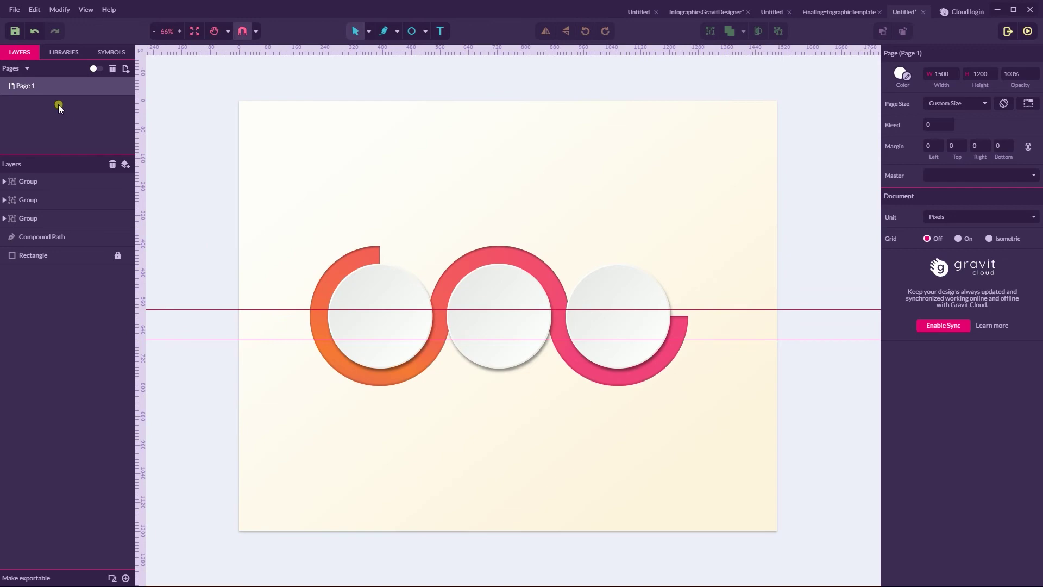
click(59, 52)
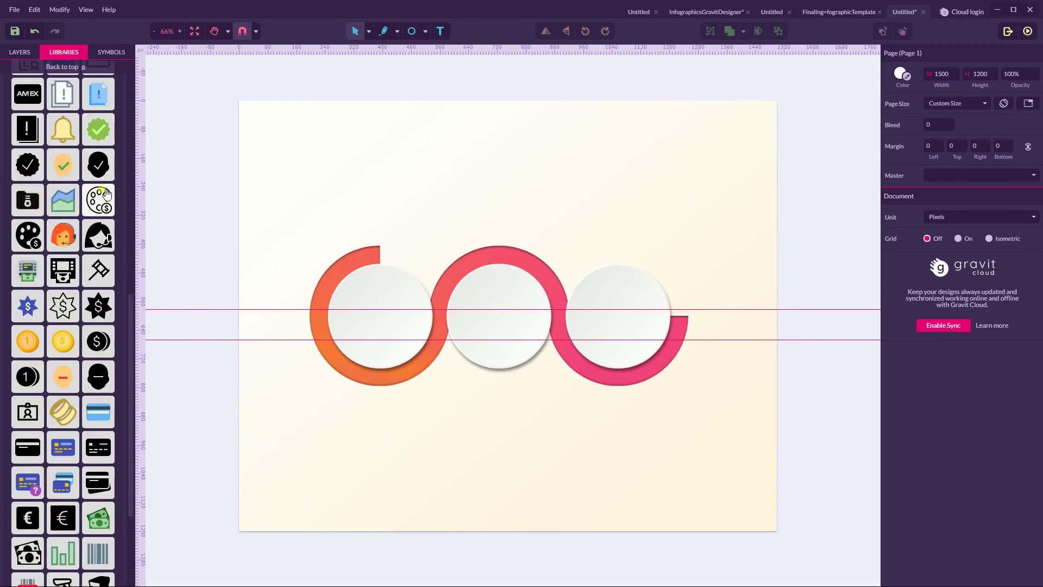
Step: Place the presentation board icon in the left circle and a scaled megaphone in the middle
click(62, 66)
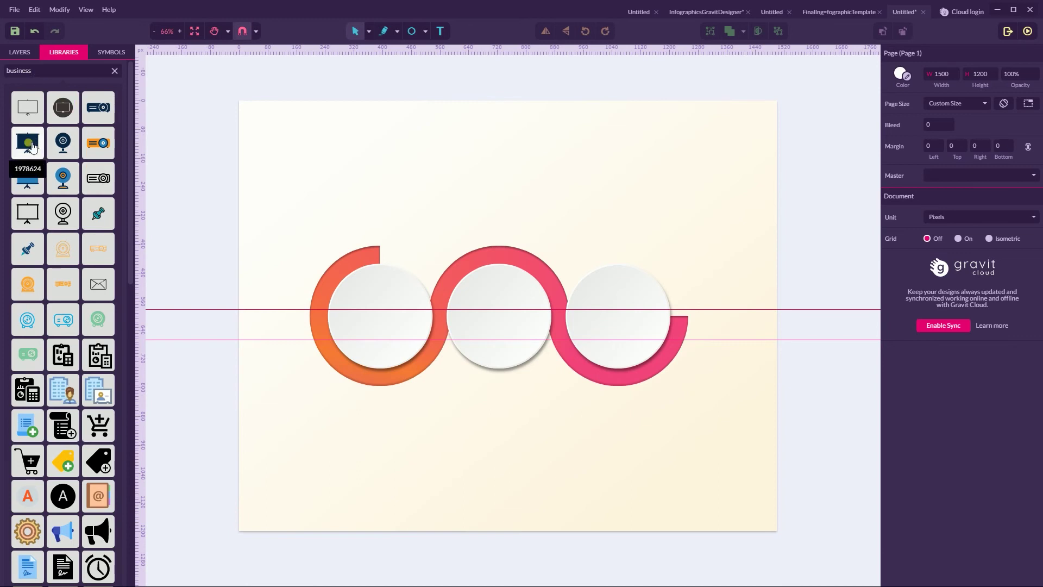
drag(34, 145, 387, 301)
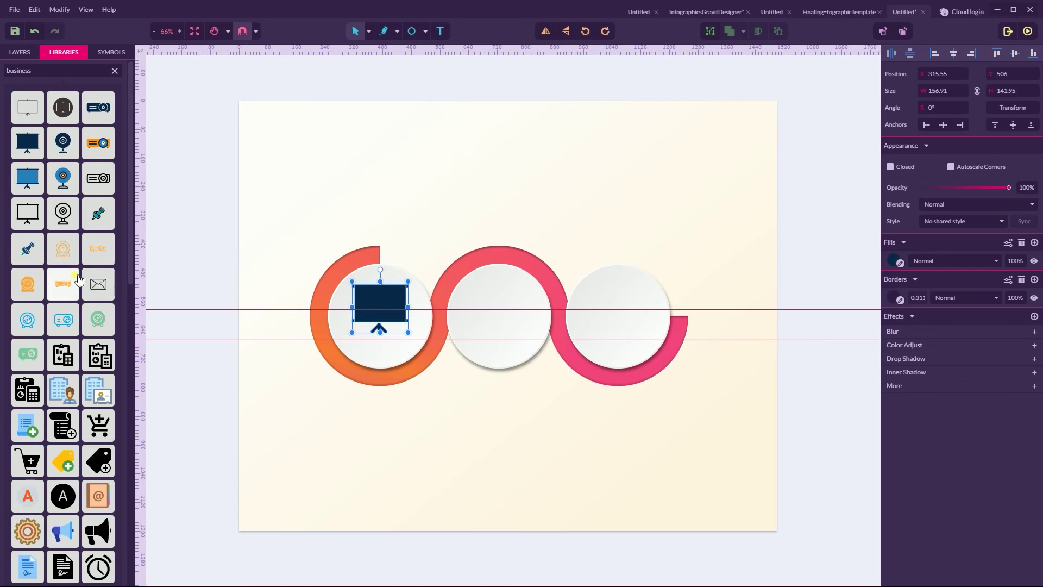
scroll(78, 280, down, 5)
drag(99, 259, 535, 306)
drag(588, 249, 499, 307)
Step: Drop the dollar coin icon into the right circle and scale it down to fit
scroll(83, 417, down, 1)
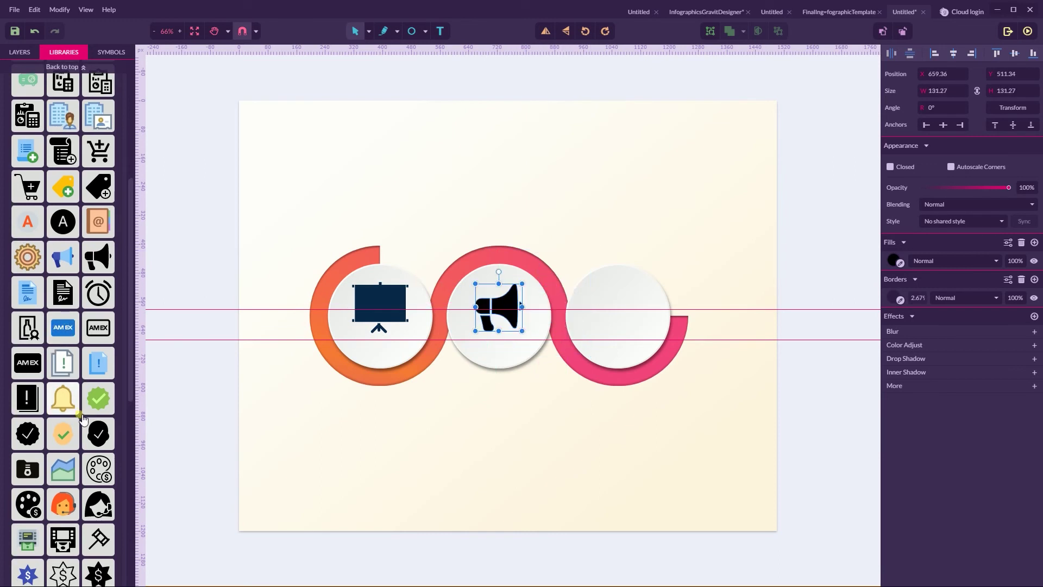
scroll(82, 417, down, 5)
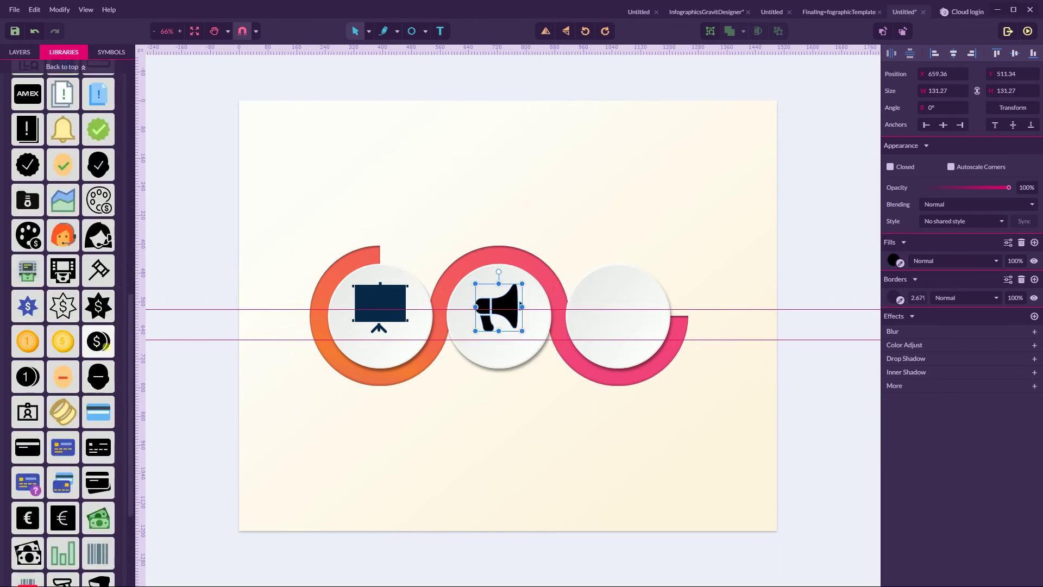
drag(105, 344, 620, 307)
drag(661, 273, 642, 289)
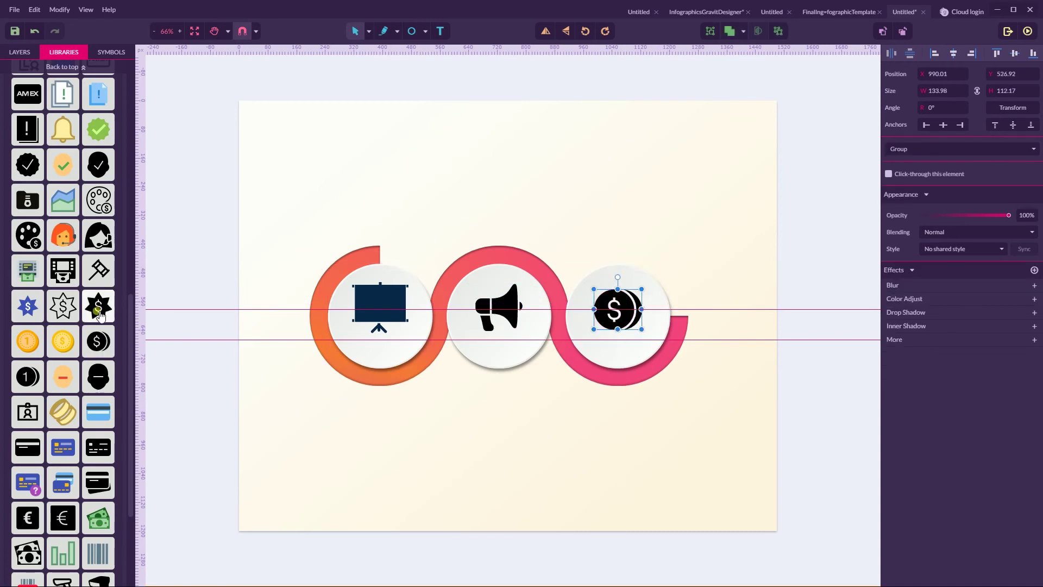
scroll(99, 315, up, 3)
scroll(100, 352, up, 3)
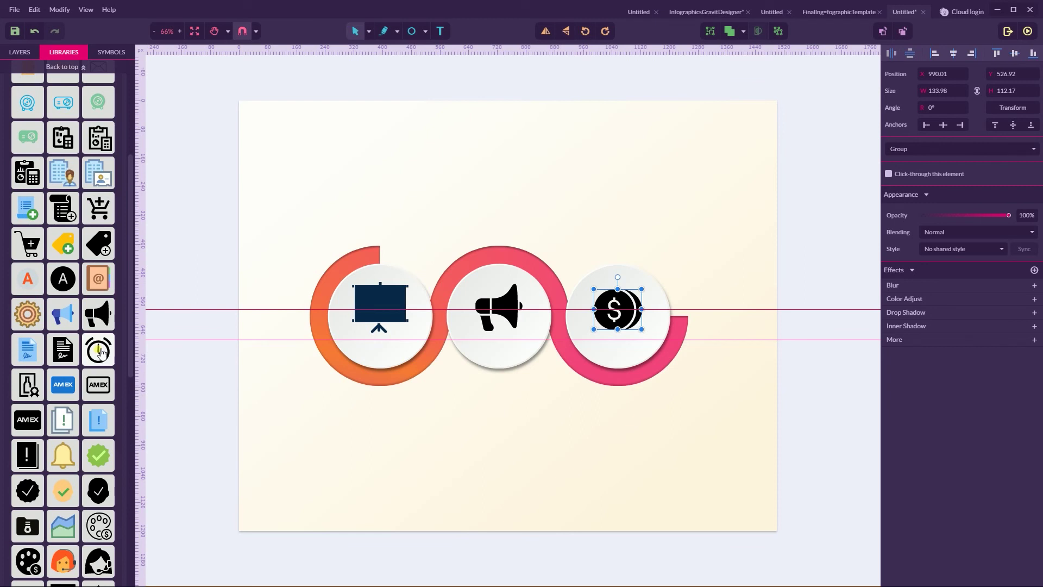
drag(101, 351, 185, 346)
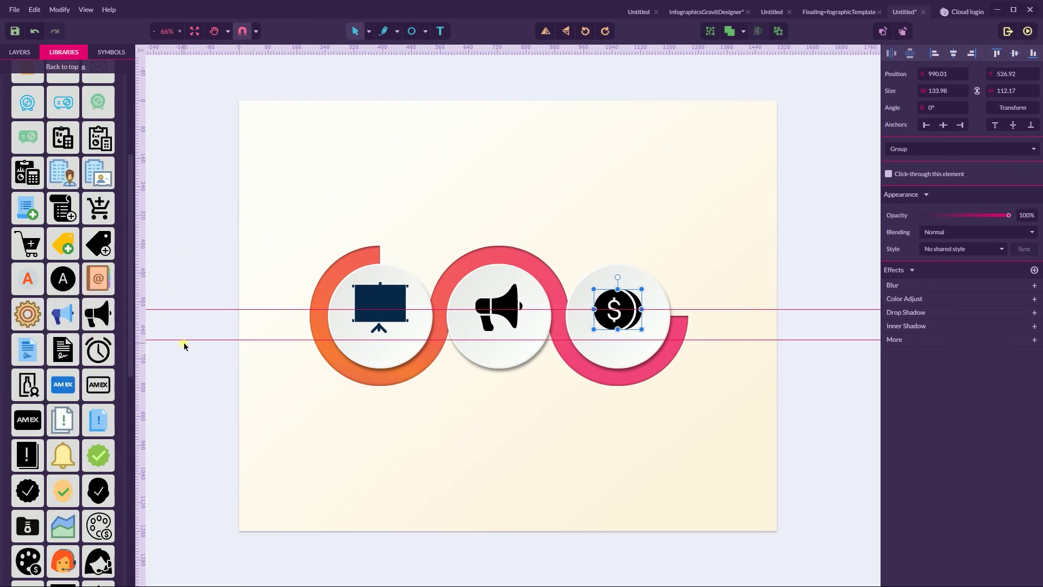
click(374, 300)
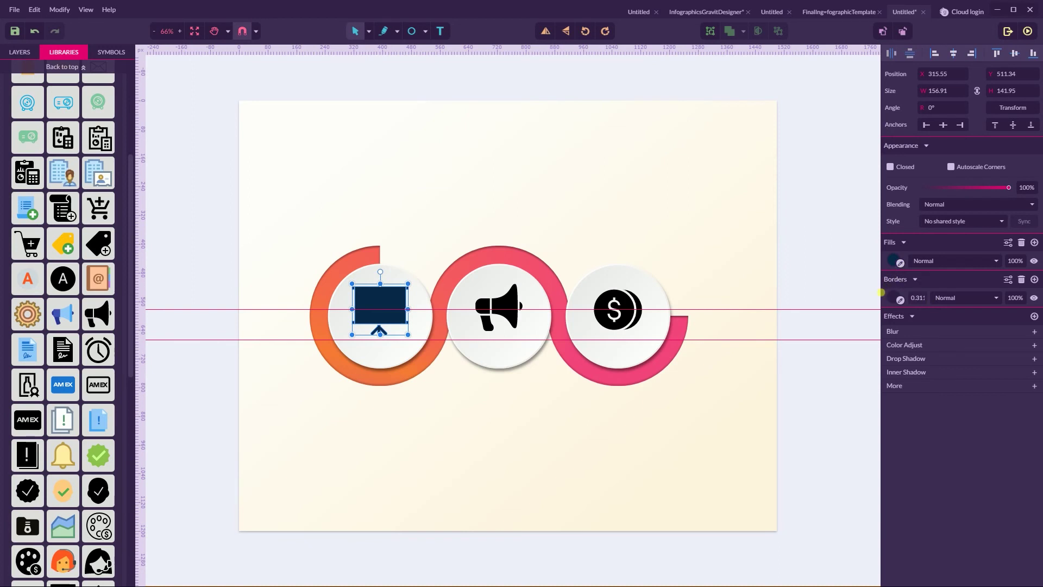
Step: Make the presentation board icon arc-orange and the megaphone arc-pink, shrinking both slightly
drag(900, 263, 331, 280)
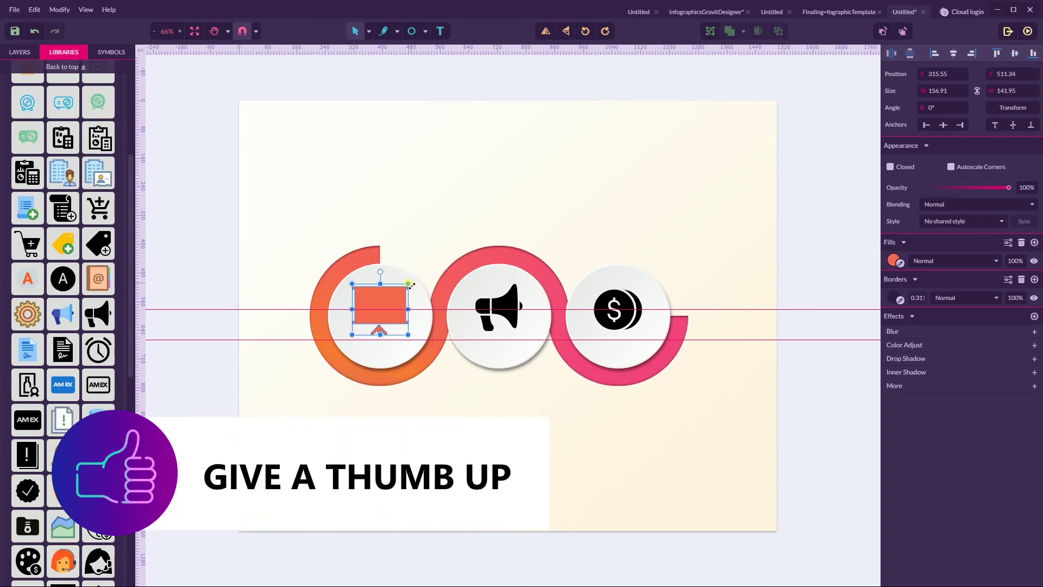
drag(408, 283, 407, 291)
click(497, 309)
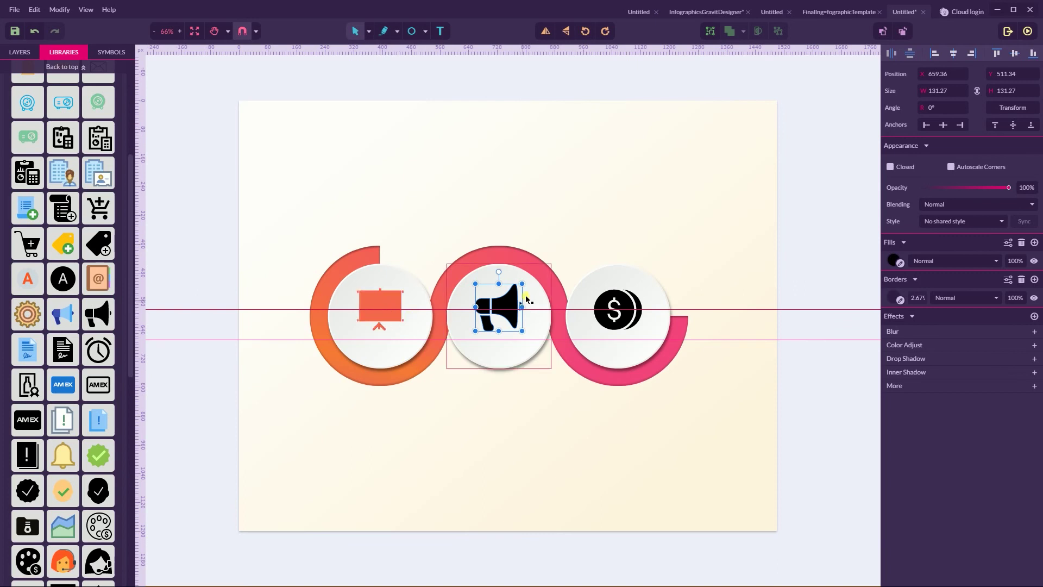
drag(522, 284, 519, 287)
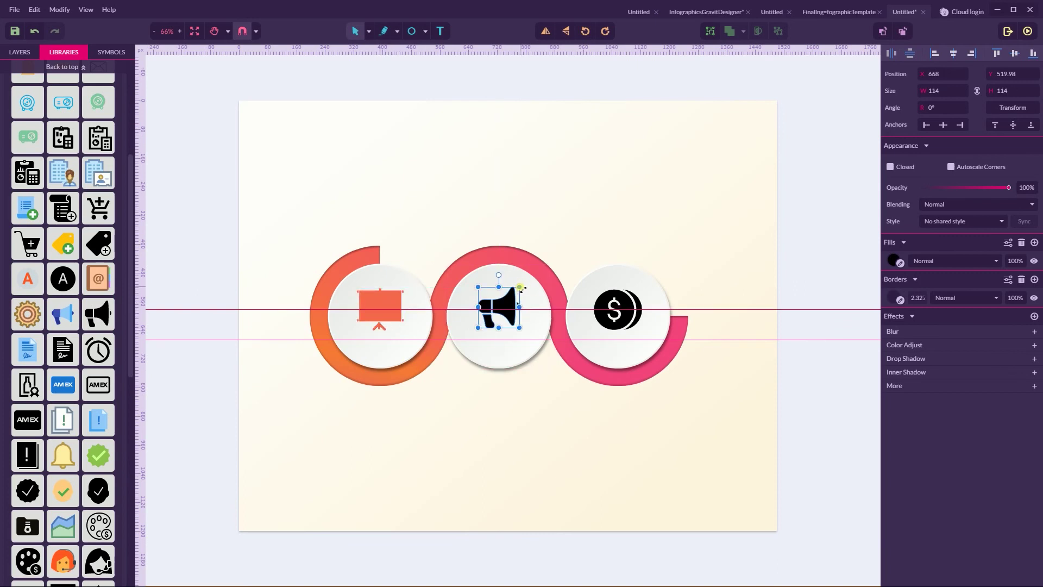
click(900, 263)
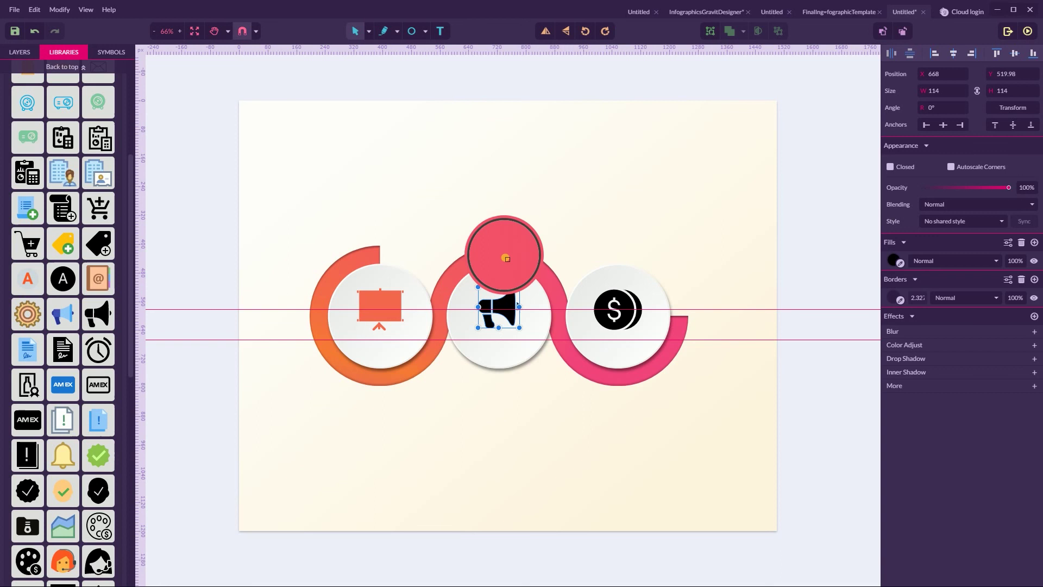
click(506, 259)
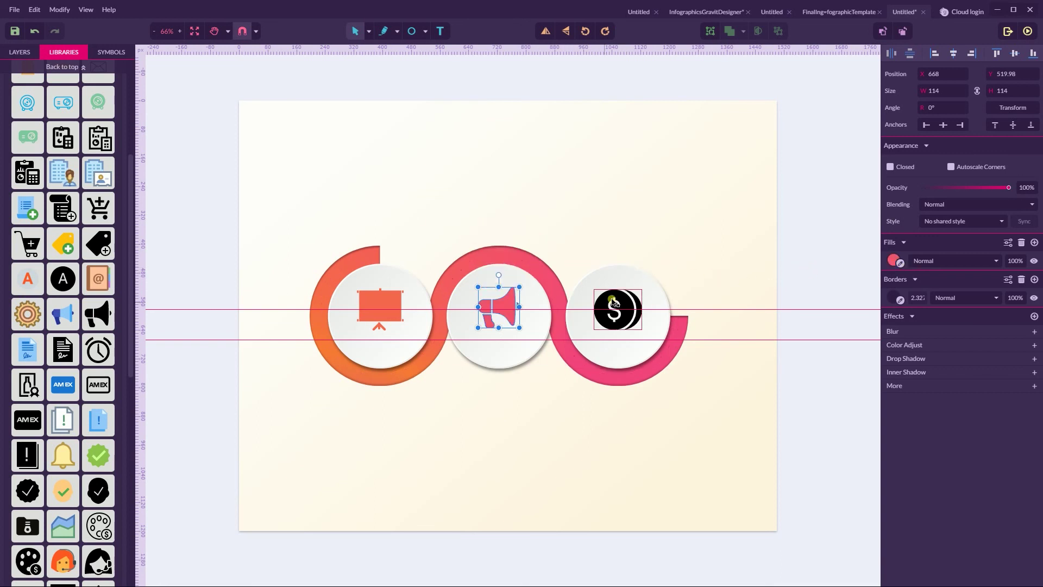
Step: Fill the dollar coin's front circle and crescent with the arc's pink
click(630, 302)
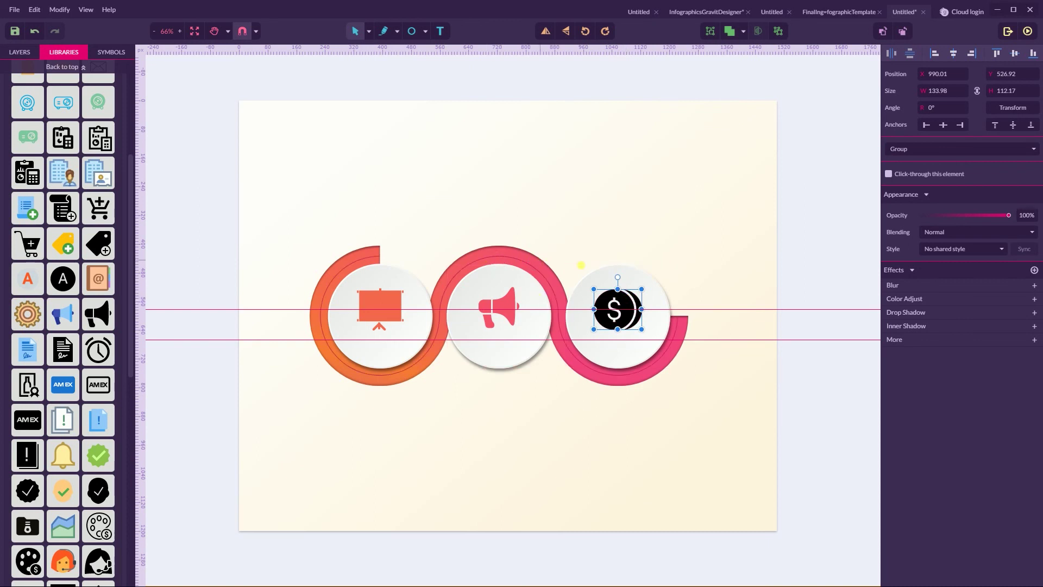
double_click(630, 304)
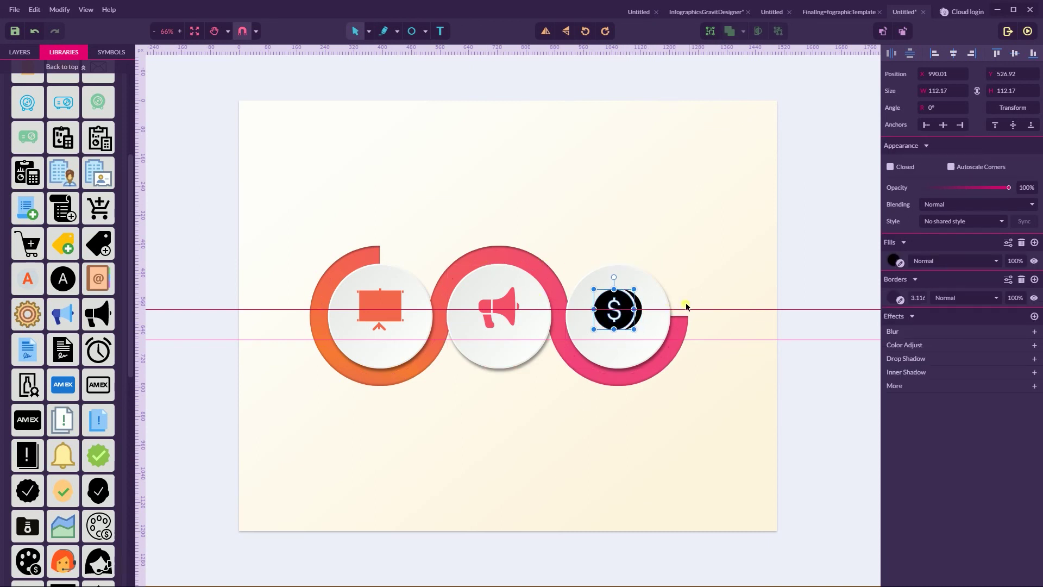
click(900, 264)
click(635, 380)
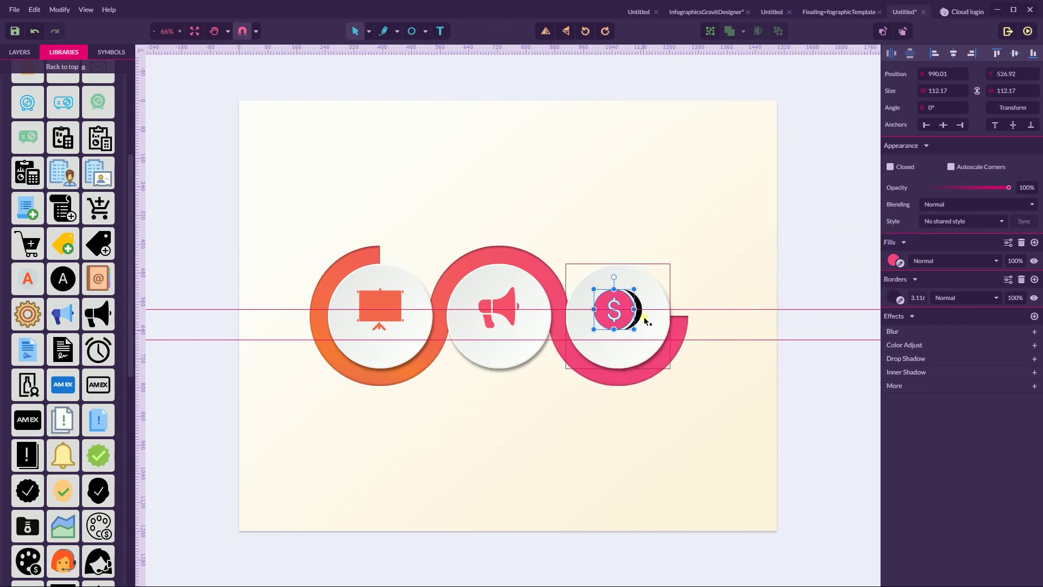
click(640, 311)
click(901, 262)
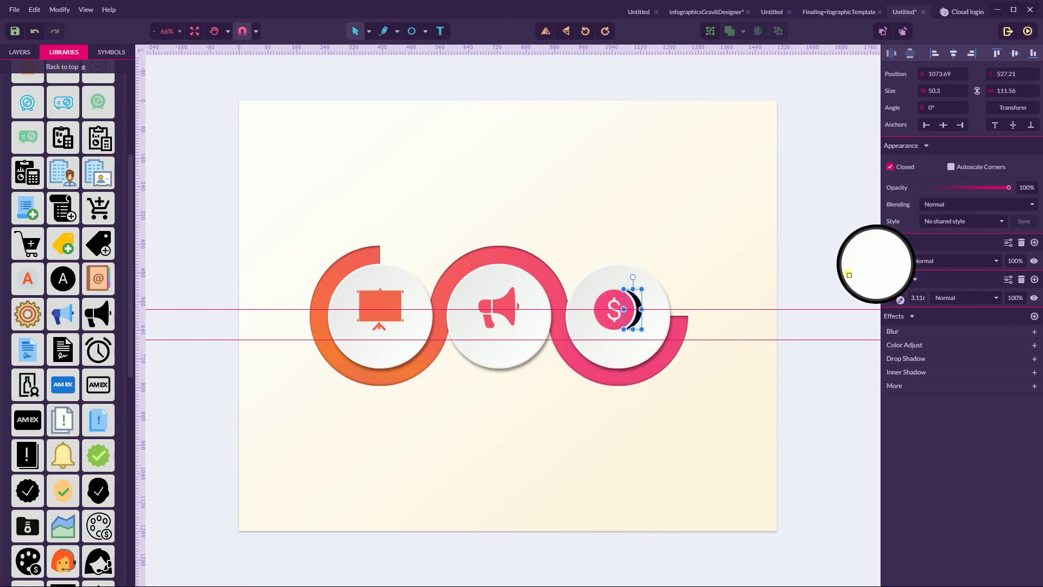
click(668, 354)
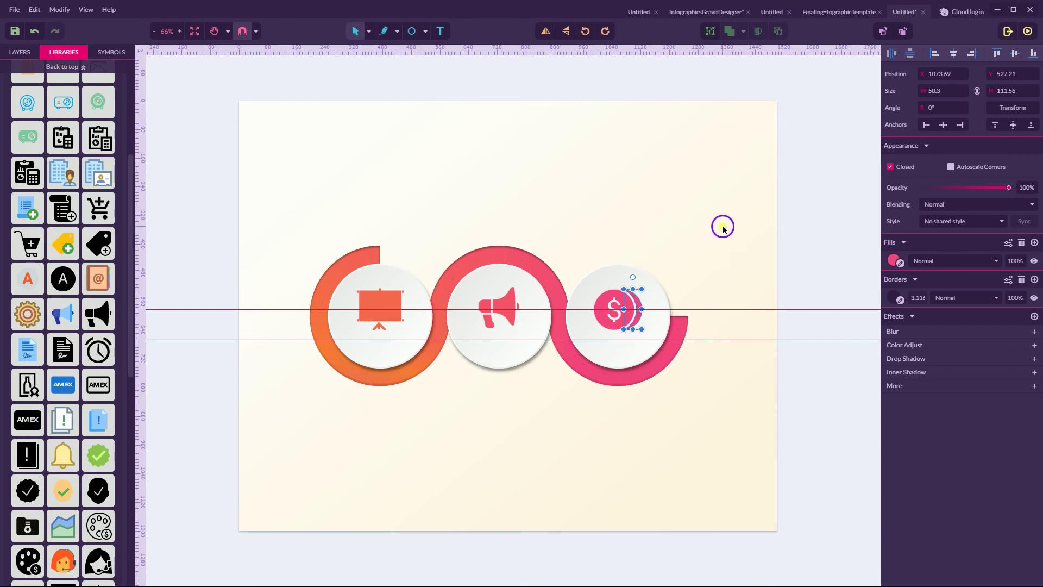
click(712, 234)
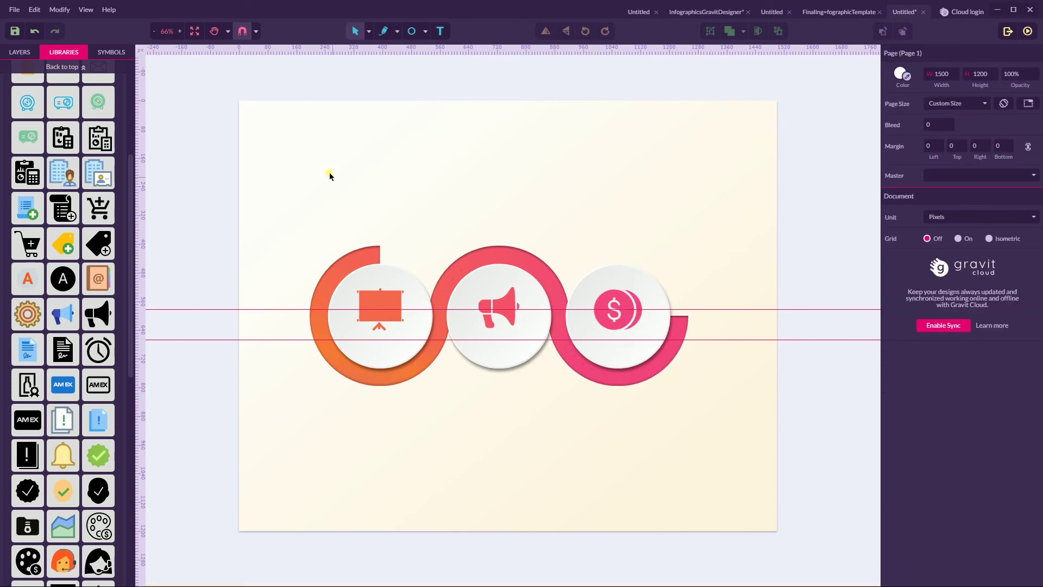